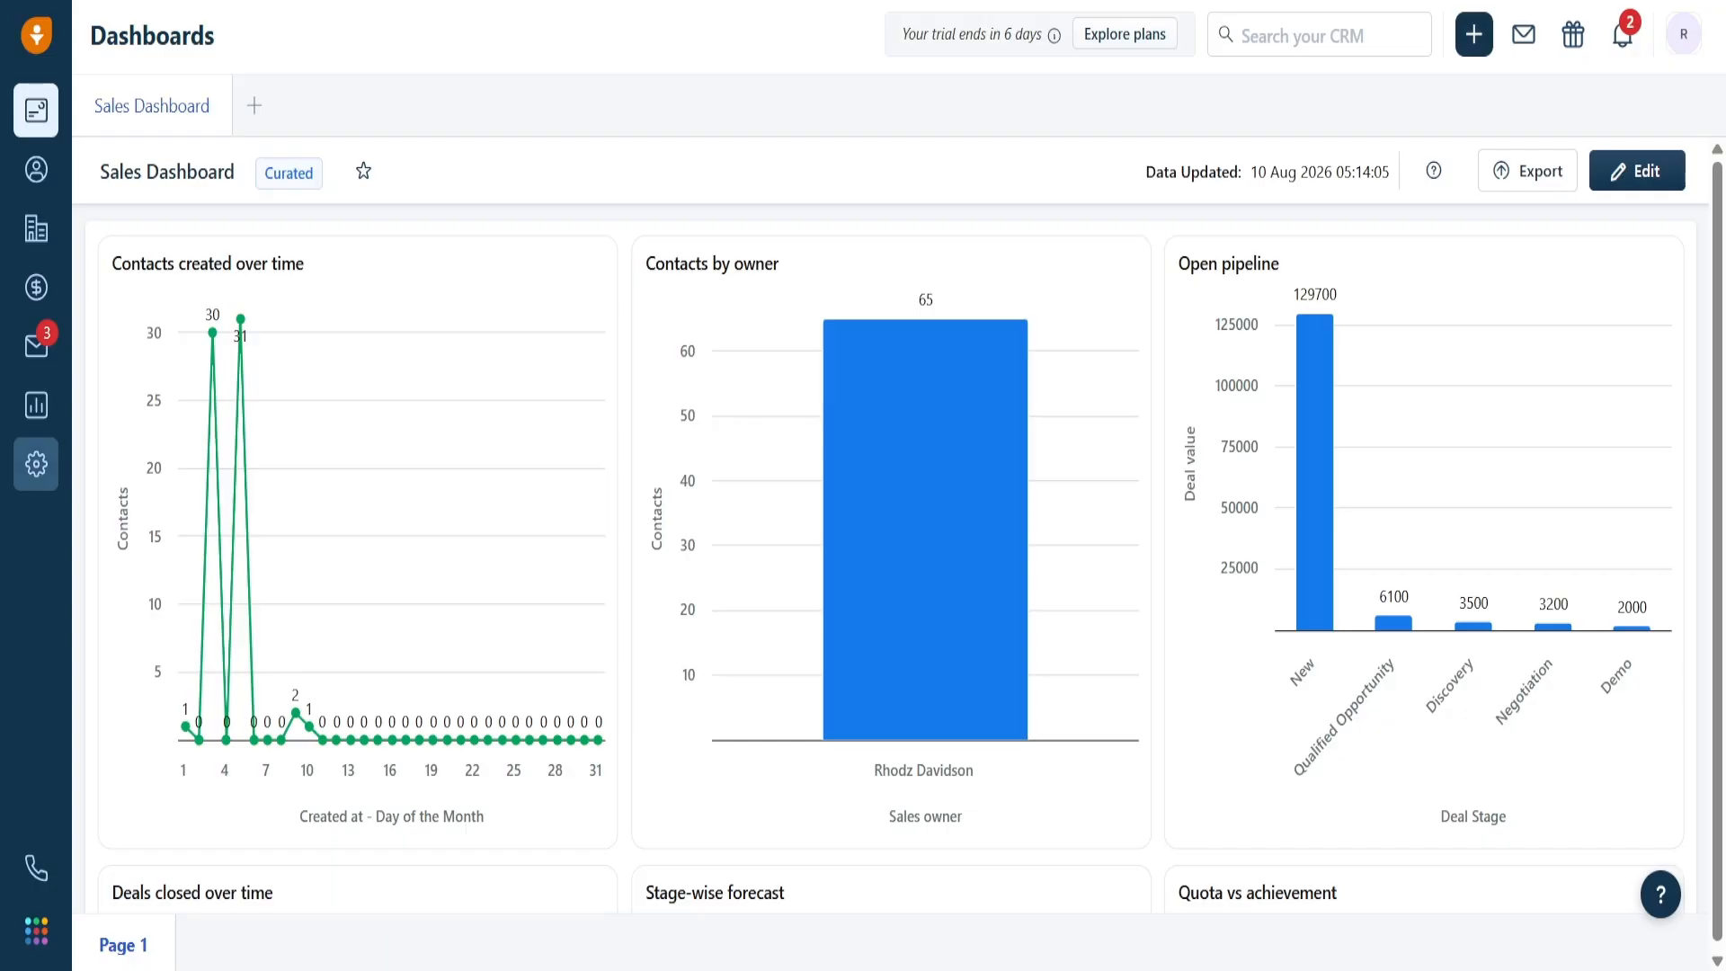
Step: Open the Pipelines configuration under Deals & Pipelines in the admin settings
{"action": "left_click", "coordinate": [36, 467]}
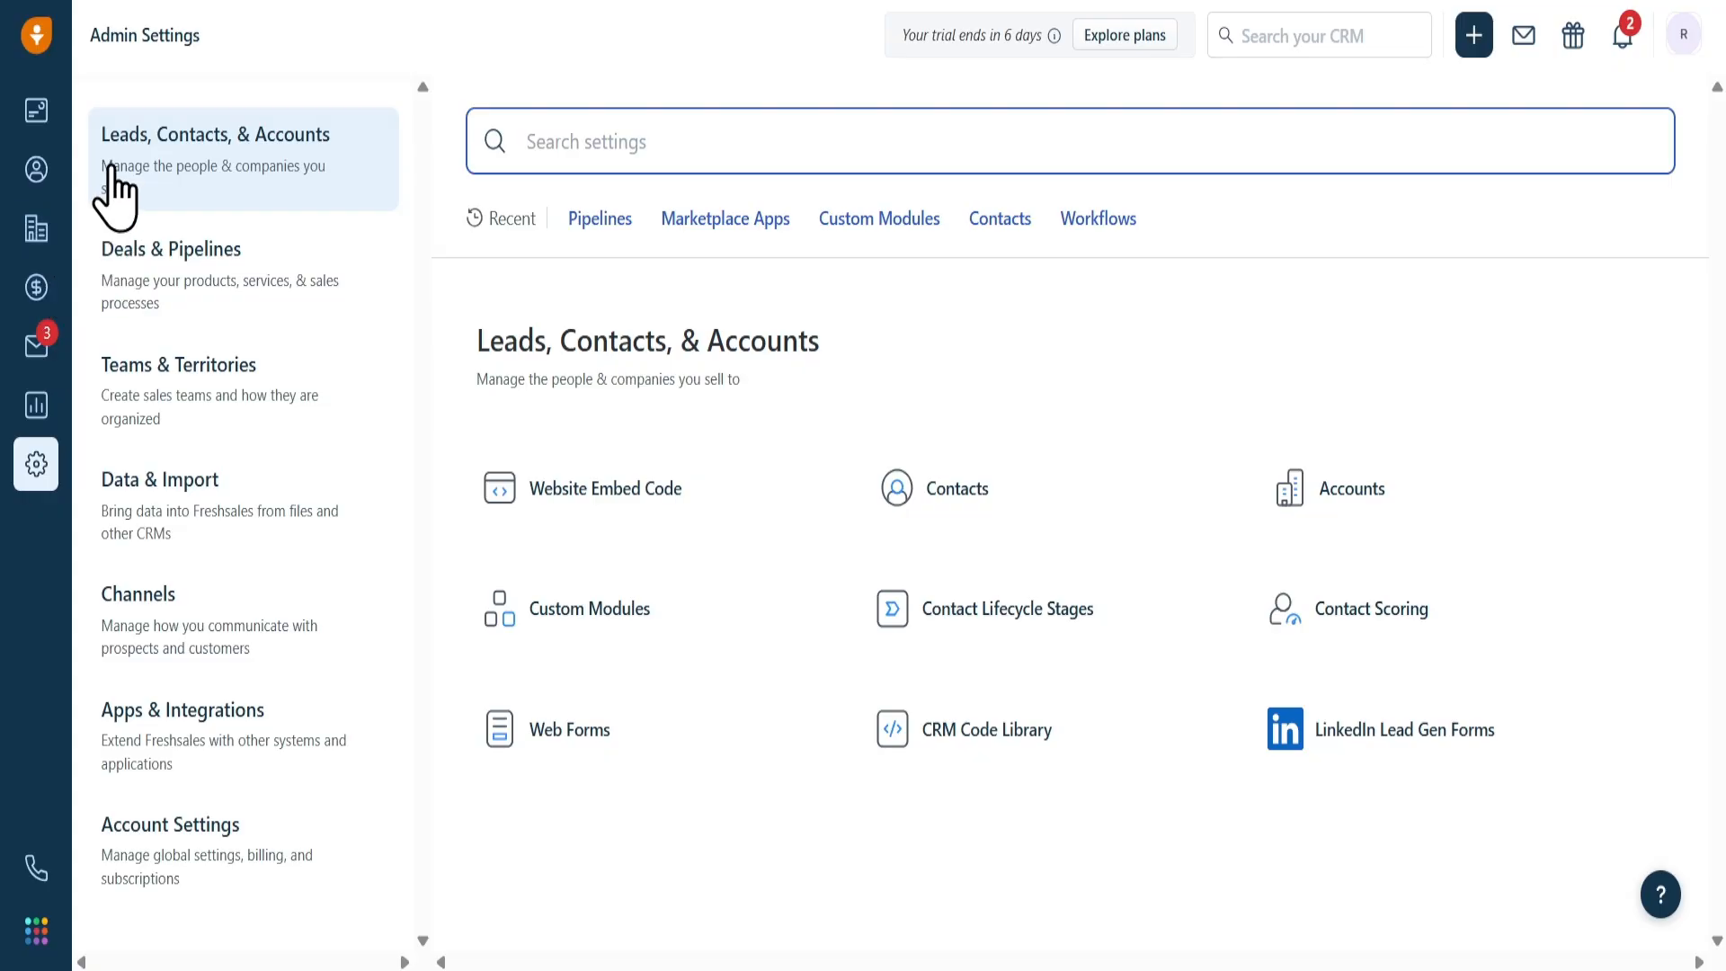
{"action": "left_click", "coordinate": [141, 258]}
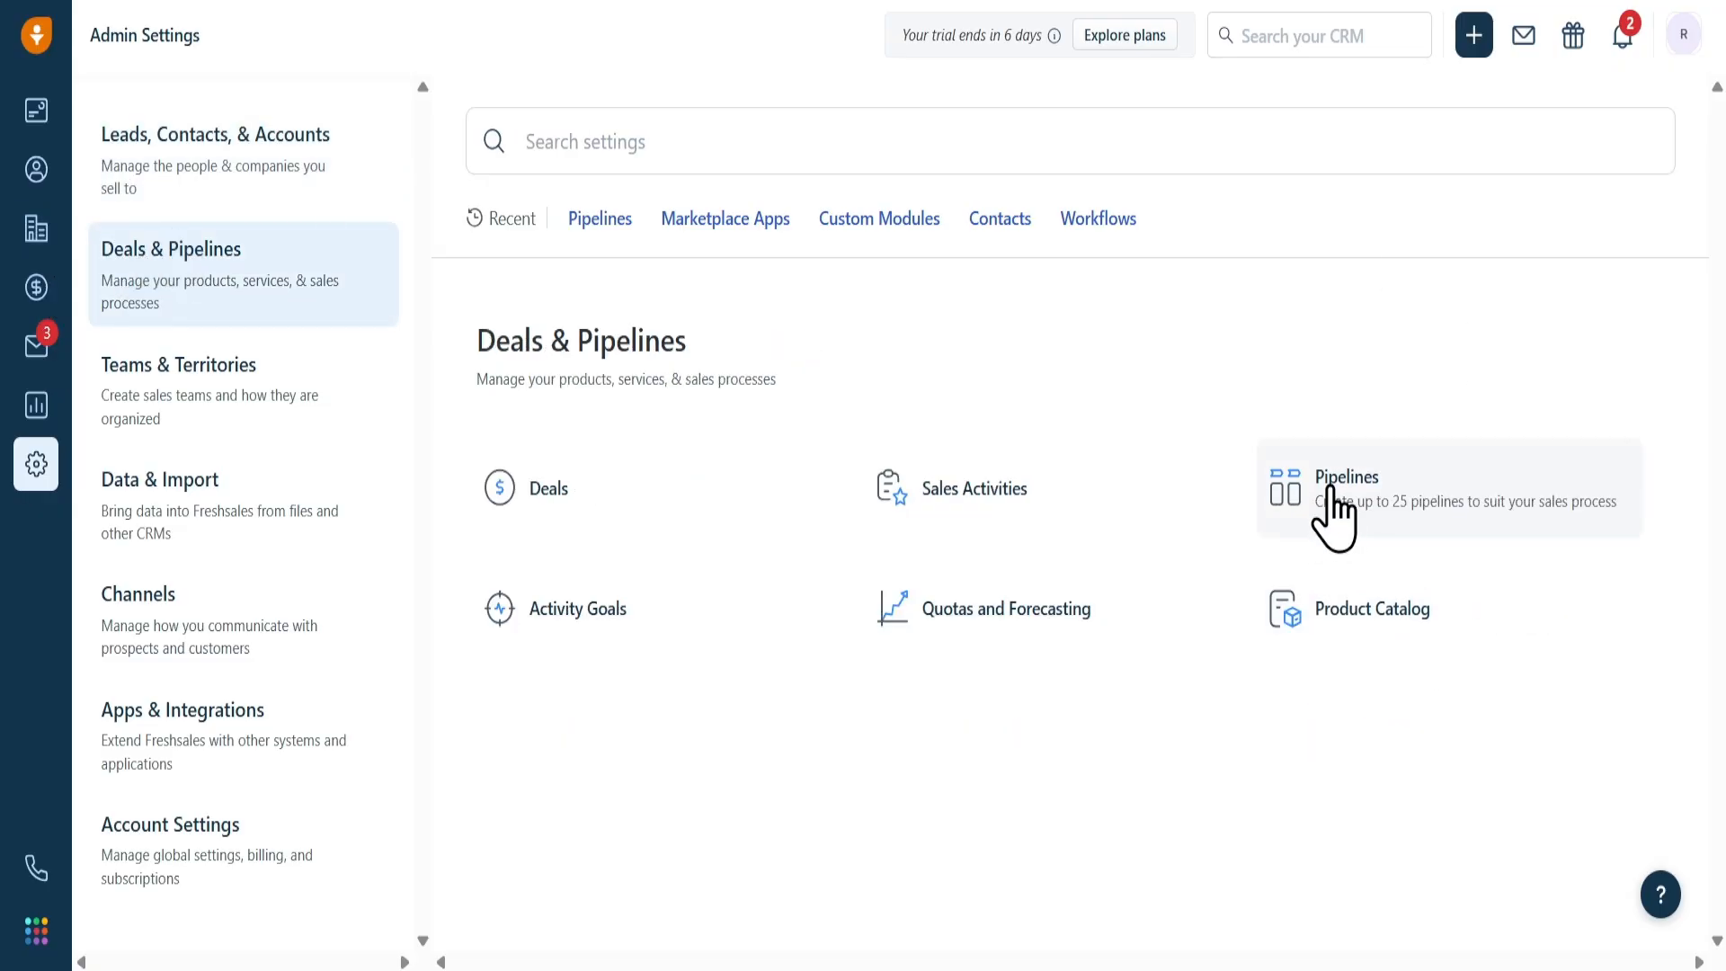
{"action": "left_click", "coordinate": [1334, 522]}
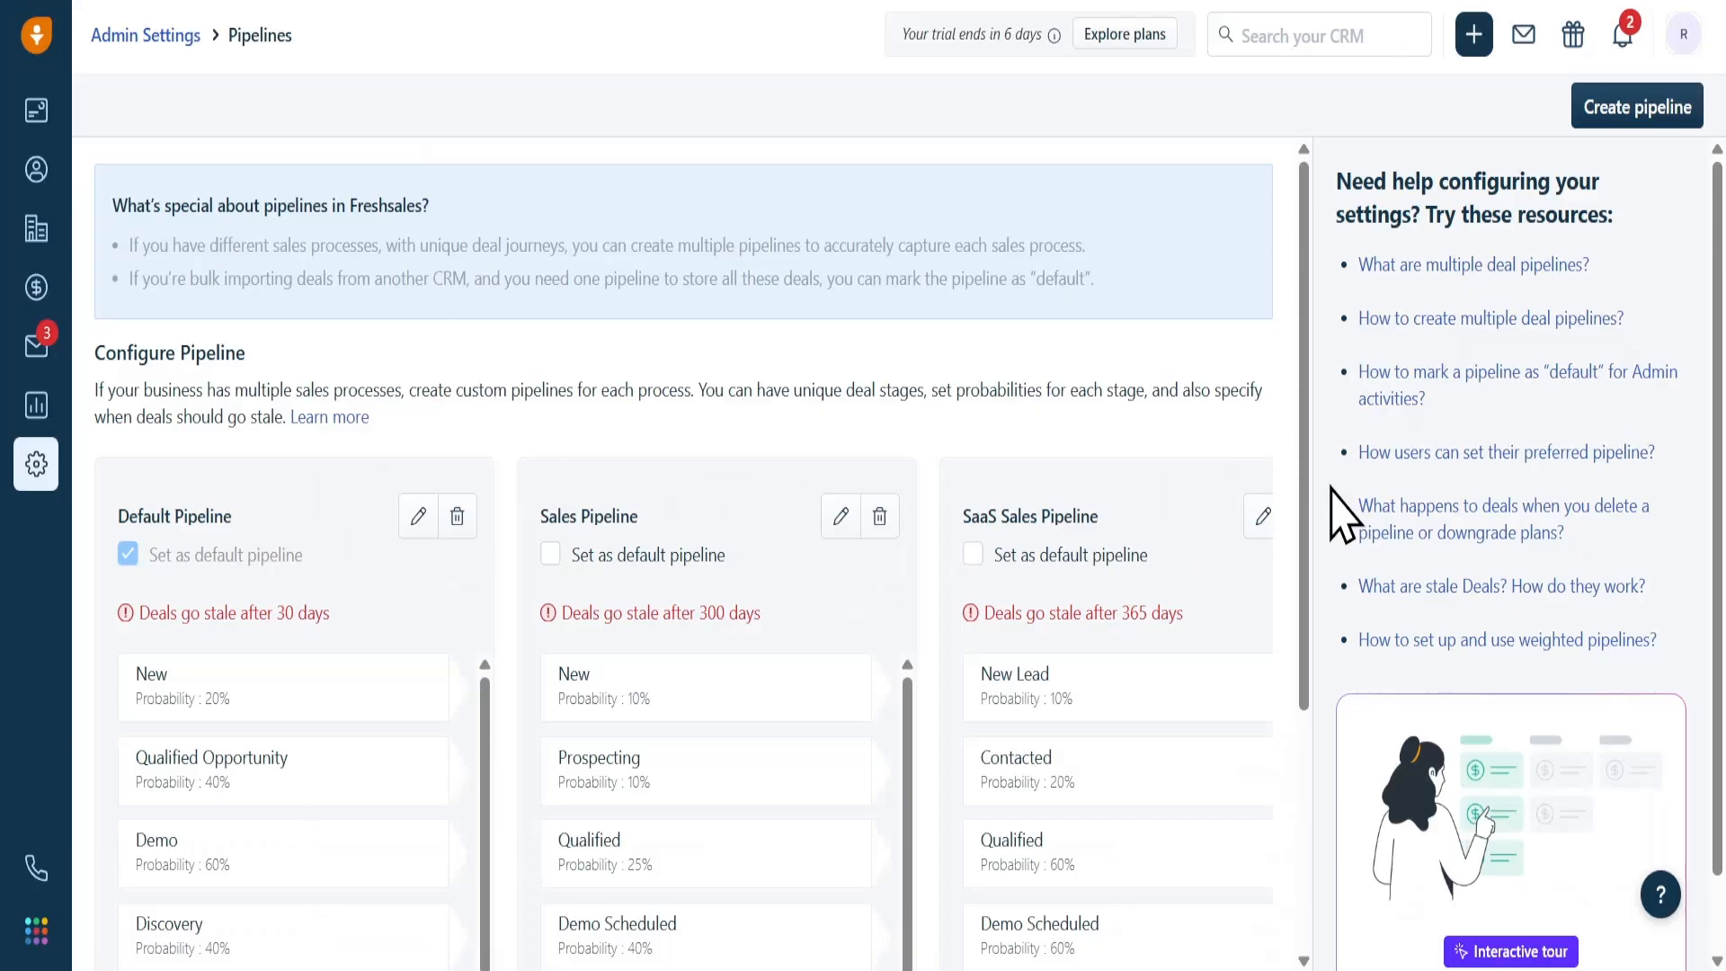
Step: Start a new pipeline after the existing ones and name it Residential Property Sales Pipeline
{"action": "scroll", "coordinate": [451, 694], "scroll_direction": "down", "scroll_amount": 3}
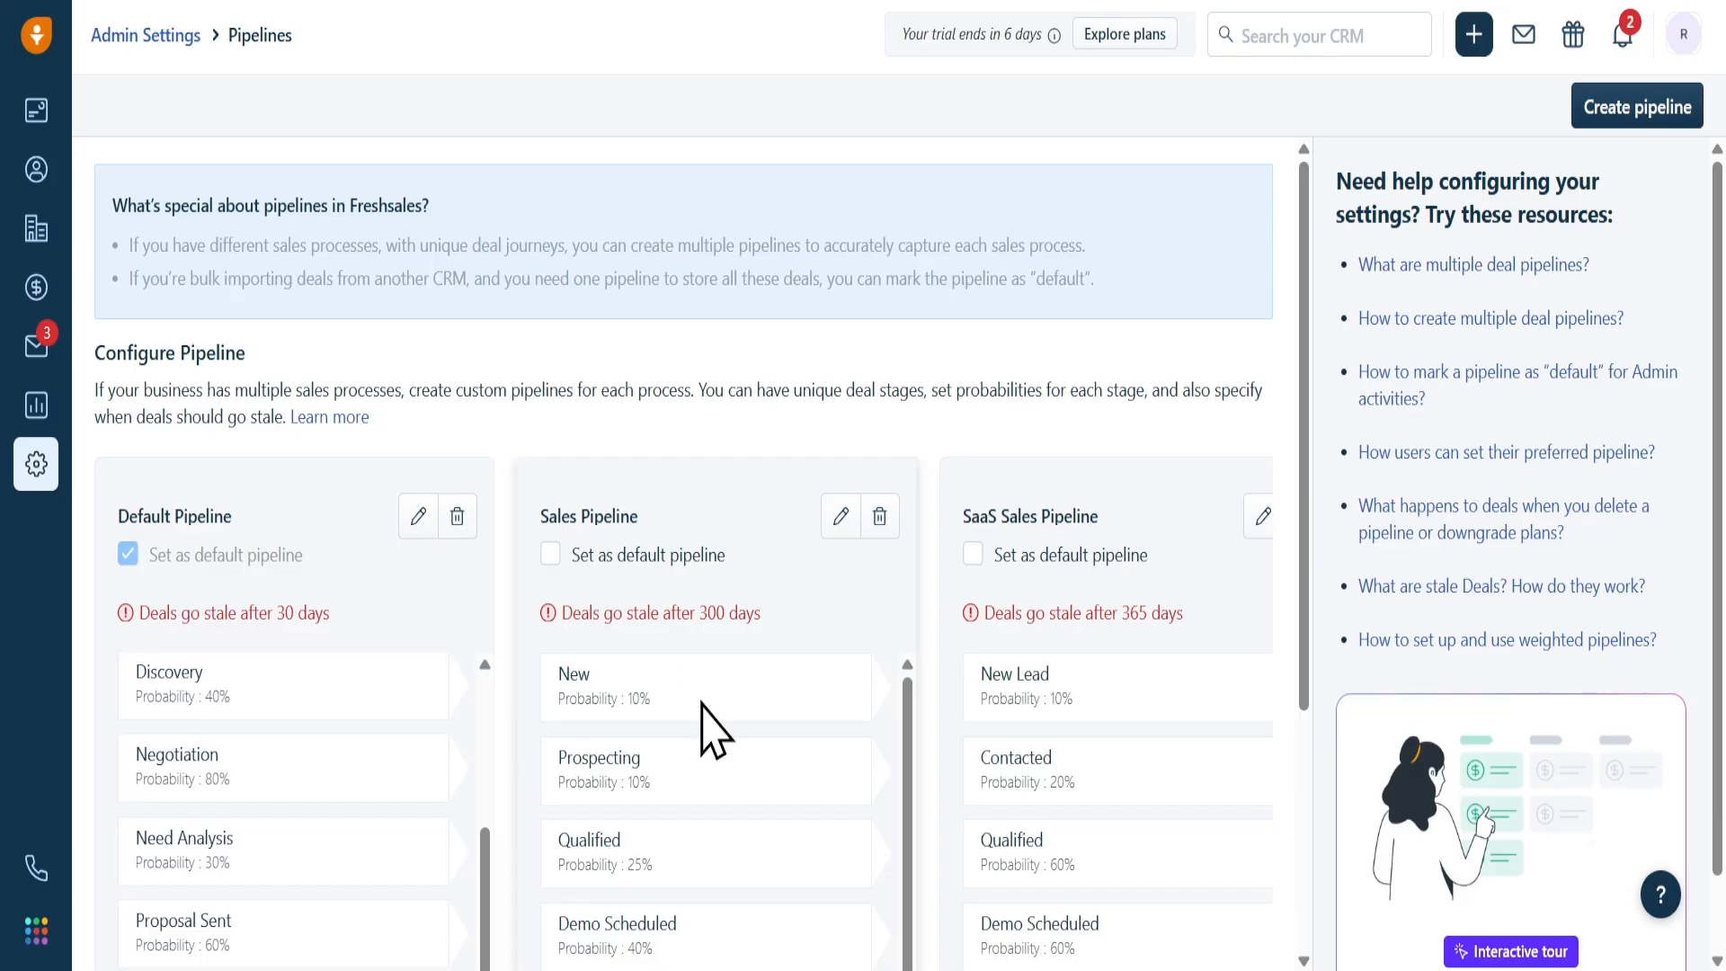
{"action": "scroll", "coordinate": [710, 710], "scroll_direction": "right", "scroll_amount": 2}
{"action": "scroll", "coordinate": [710, 692], "scroll_direction": "right", "scroll_amount": 10}
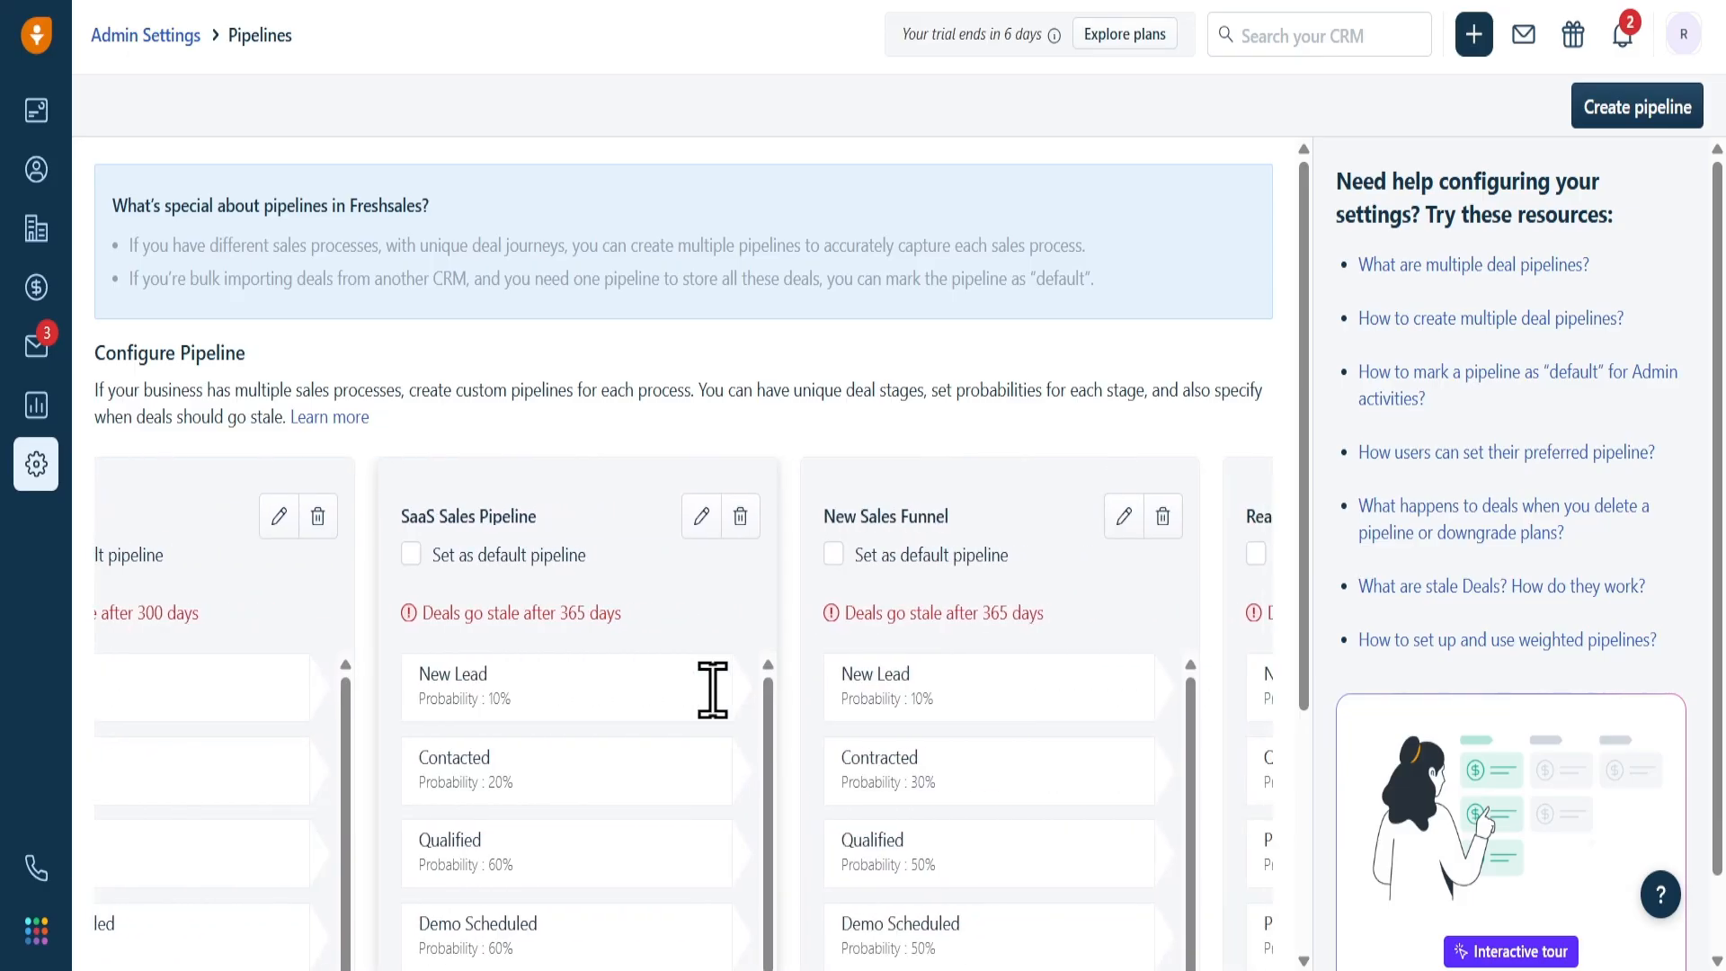
{"action": "scroll", "coordinate": [713, 690], "scroll_direction": "right", "scroll_amount": 6}
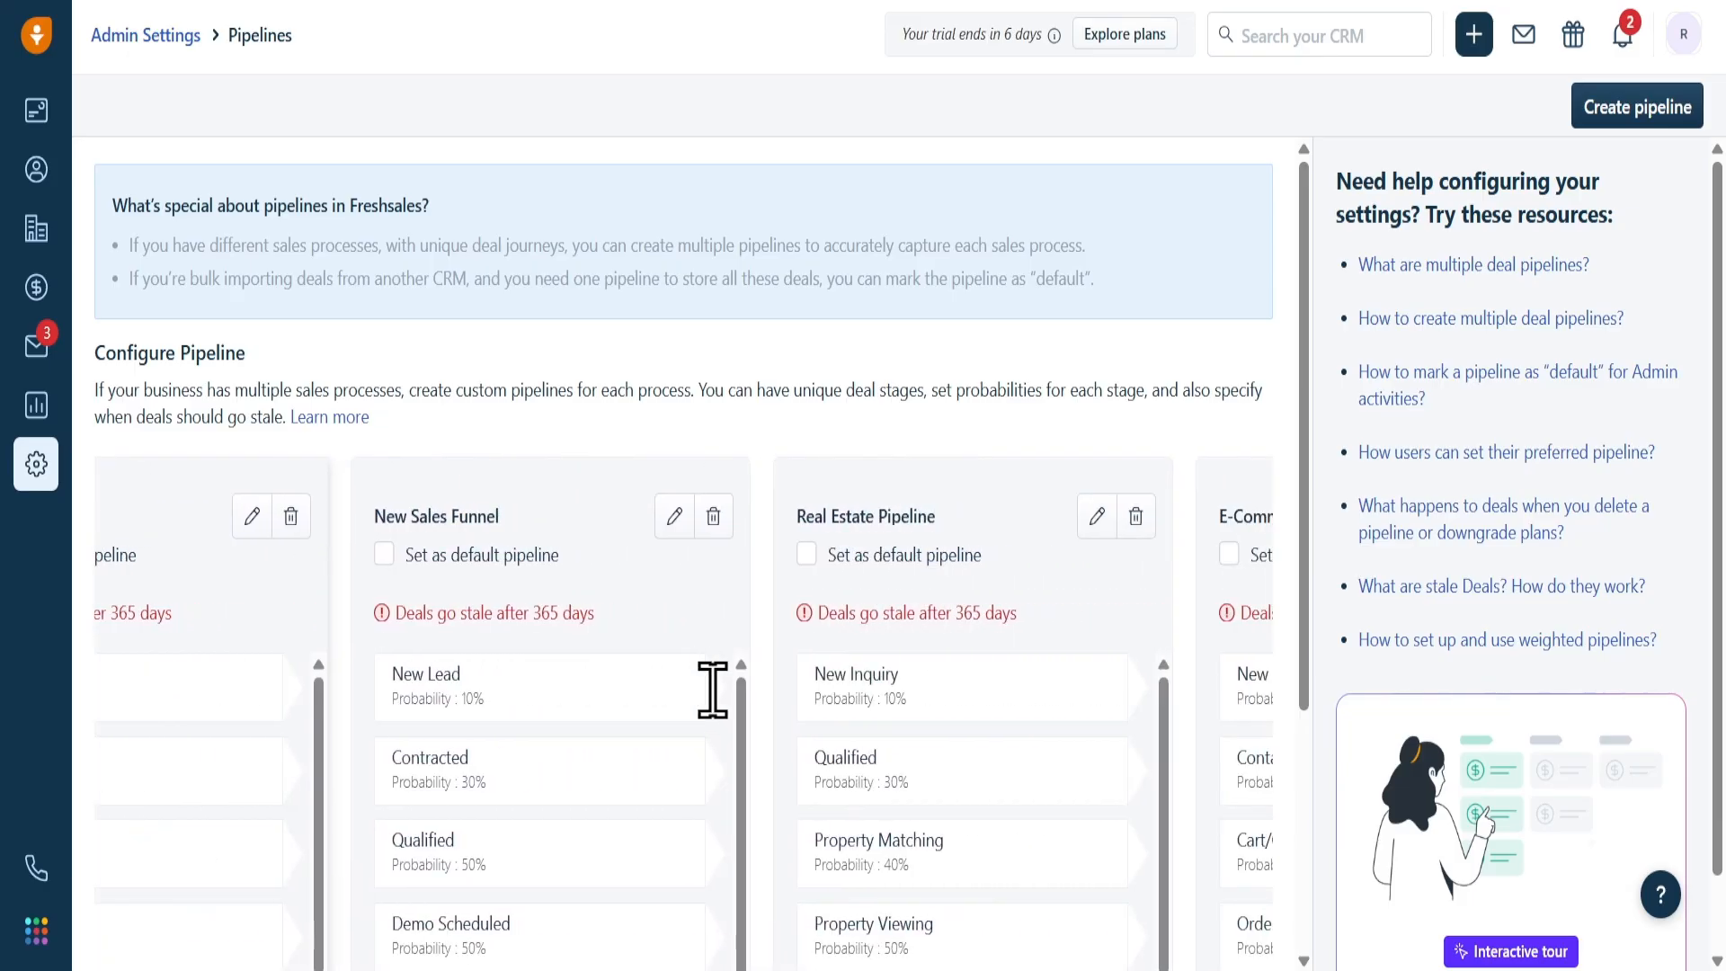
{"action": "scroll", "coordinate": [713, 692], "scroll_direction": "right", "scroll_amount": 6}
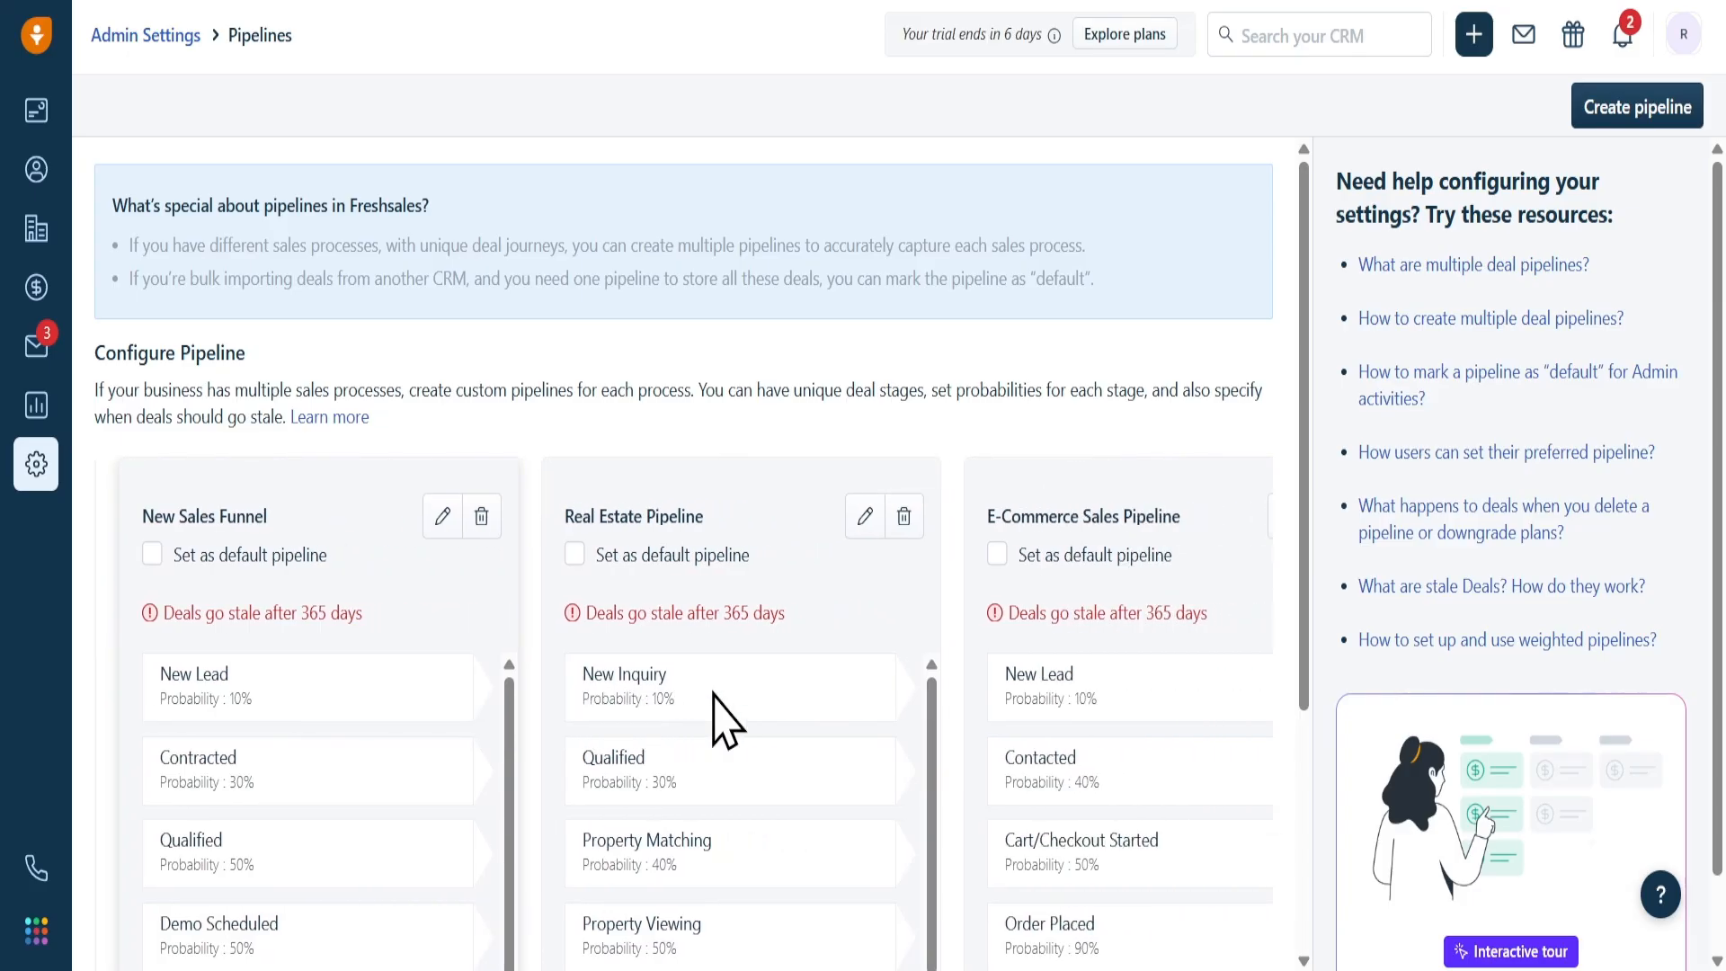
{"action": "scroll", "coordinate": [713, 692], "scroll_direction": "right", "scroll_amount": 8}
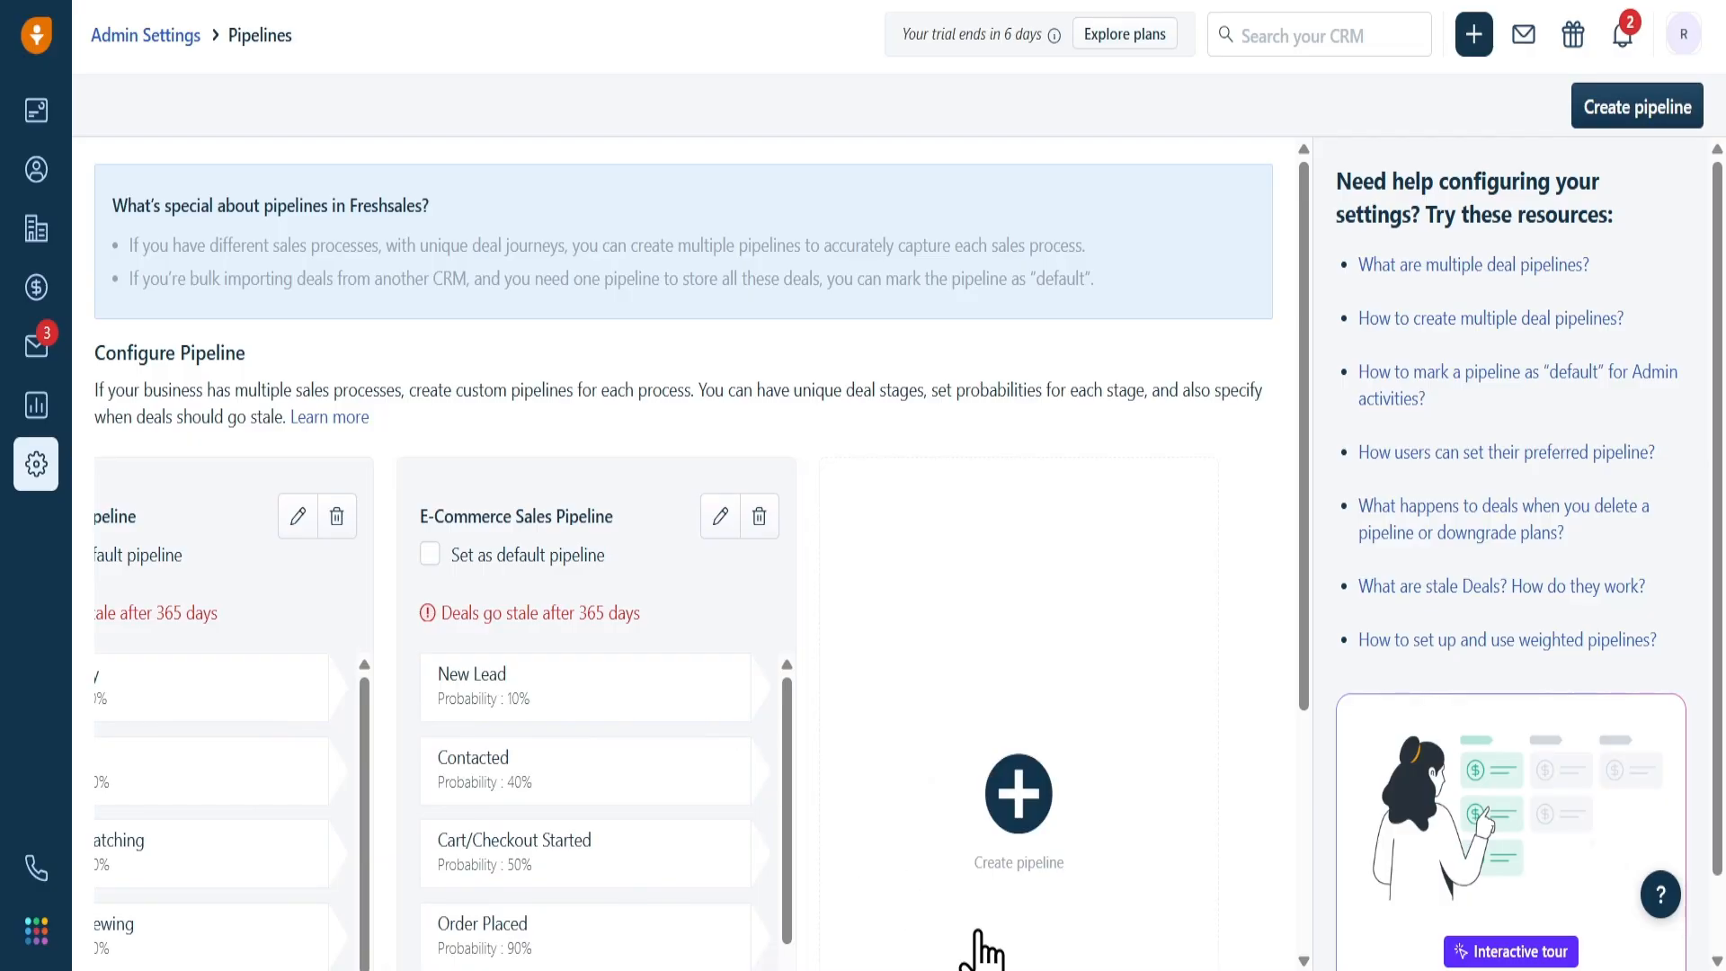
{"action": "left_click", "coordinate": [994, 822]}
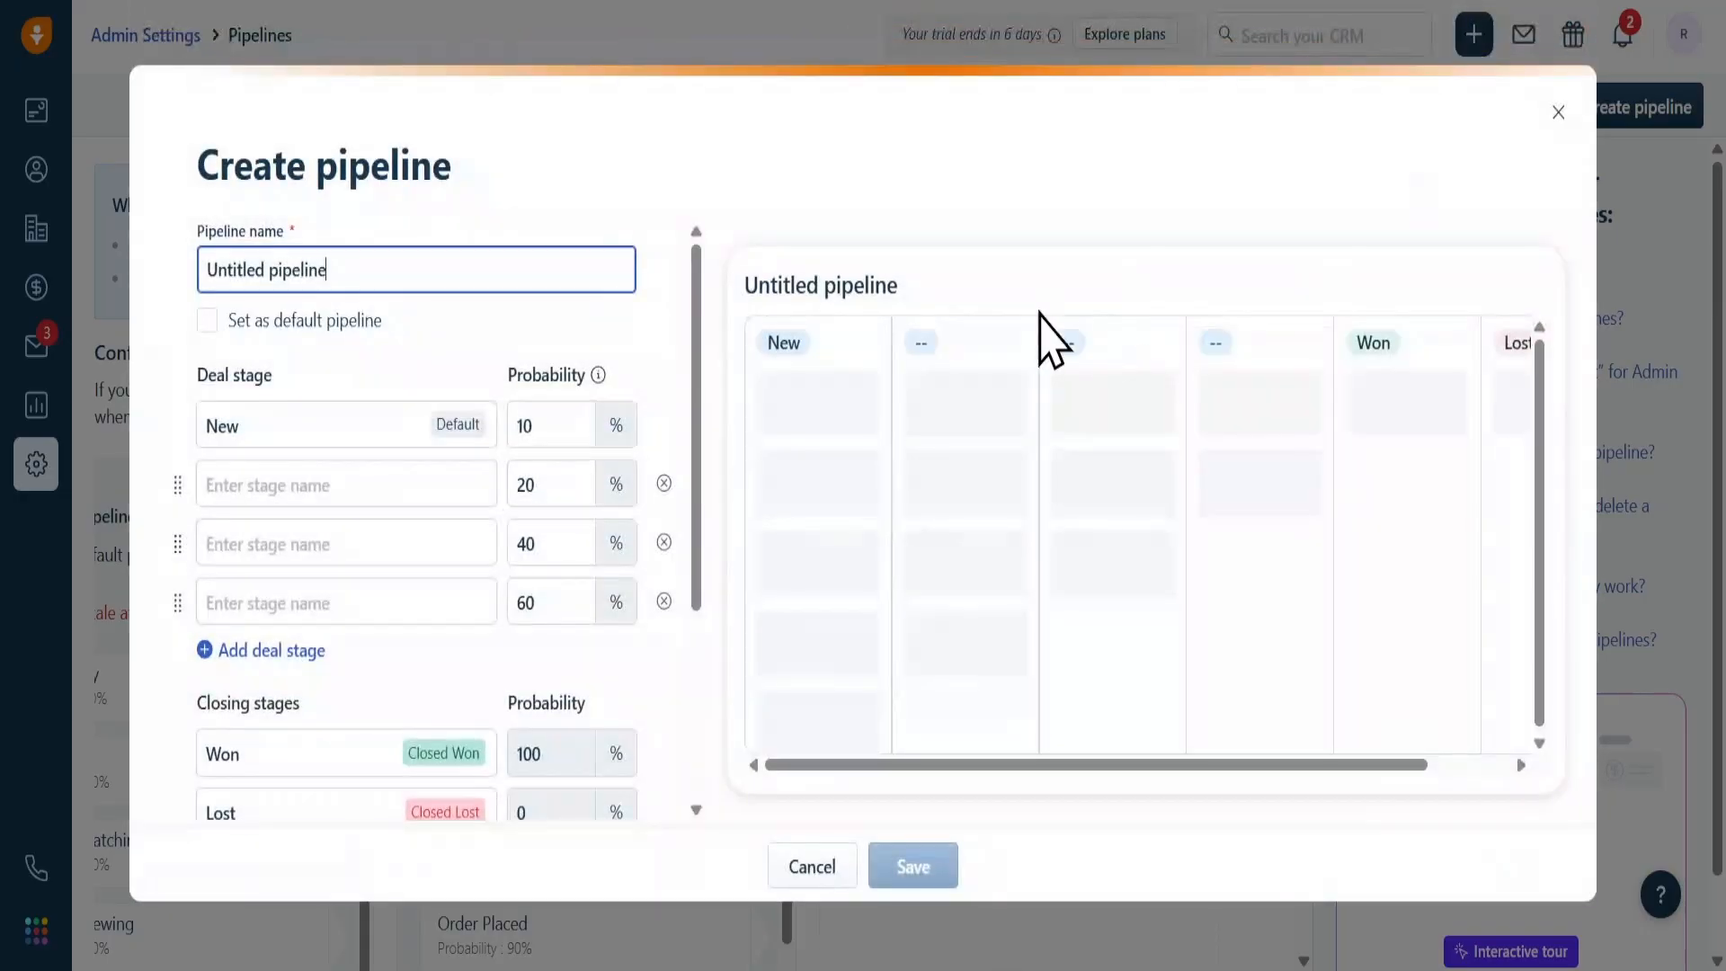
{"action": "key", "text": "ctrl+a"}
{"action": "type", "text": "Residential Property Sales Pipeline"}
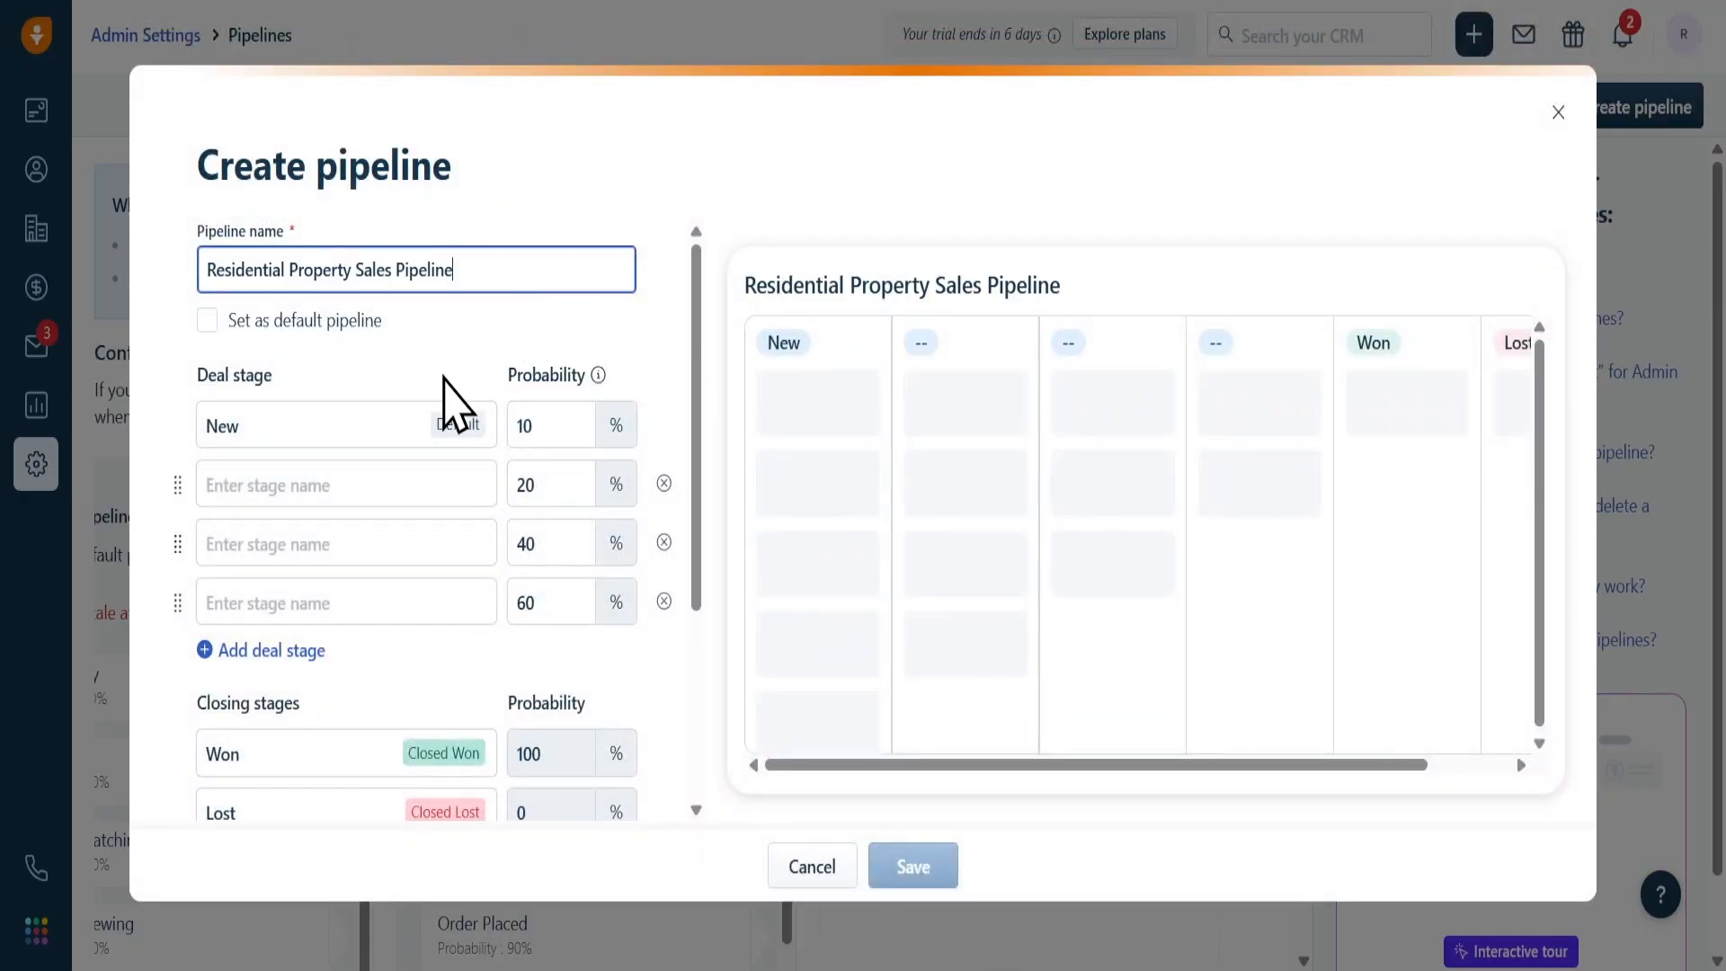
Step: Name the default deal stage New Lead and the second stage Qualified, with a 25% probability for Qualified
{"action": "left_click", "coordinate": [339, 423]}
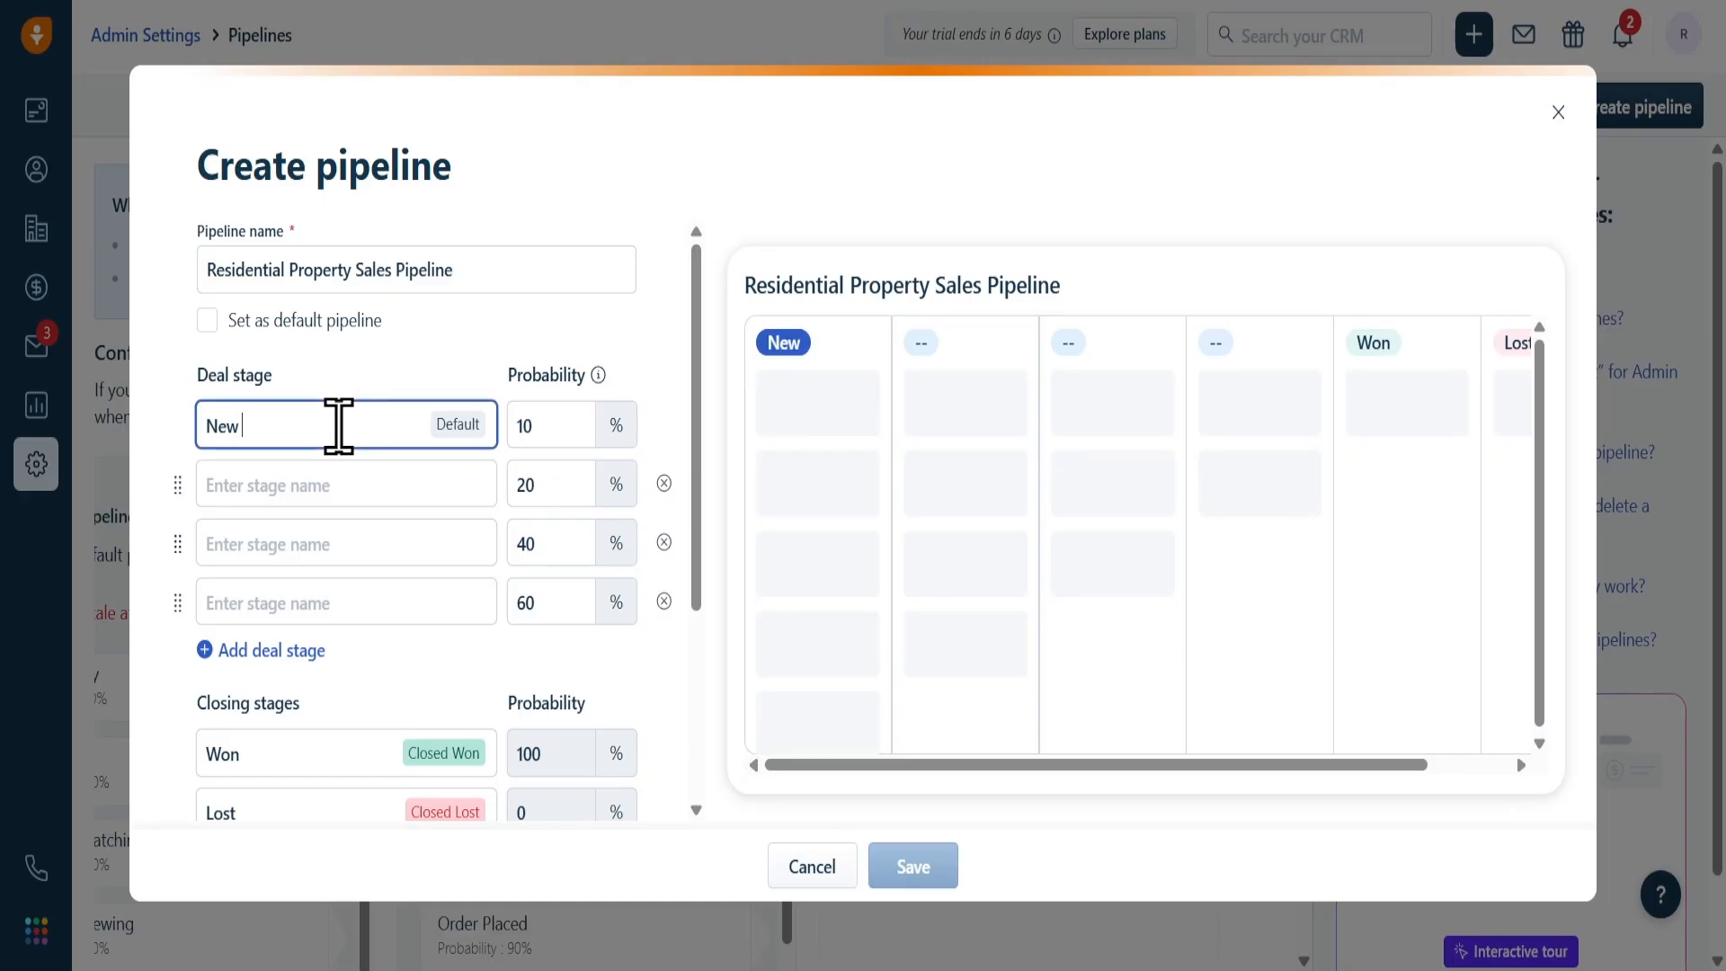
{"action": "type", "text": "Lead"}
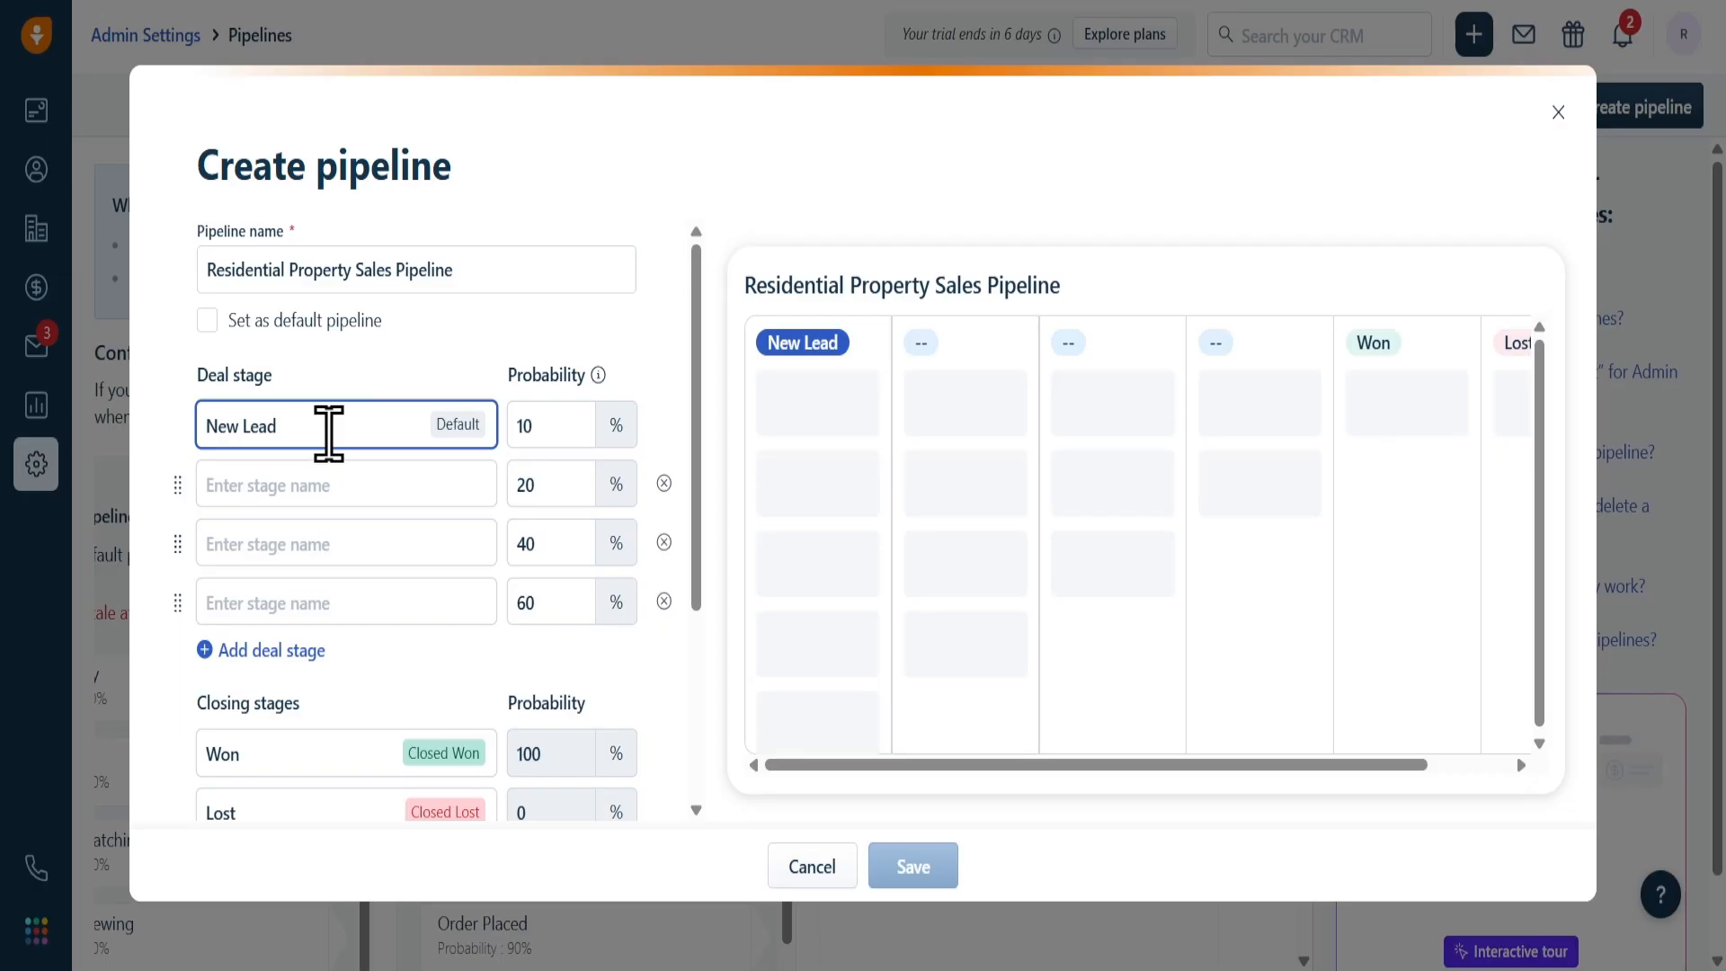
{"action": "left_click", "coordinate": [384, 495]}
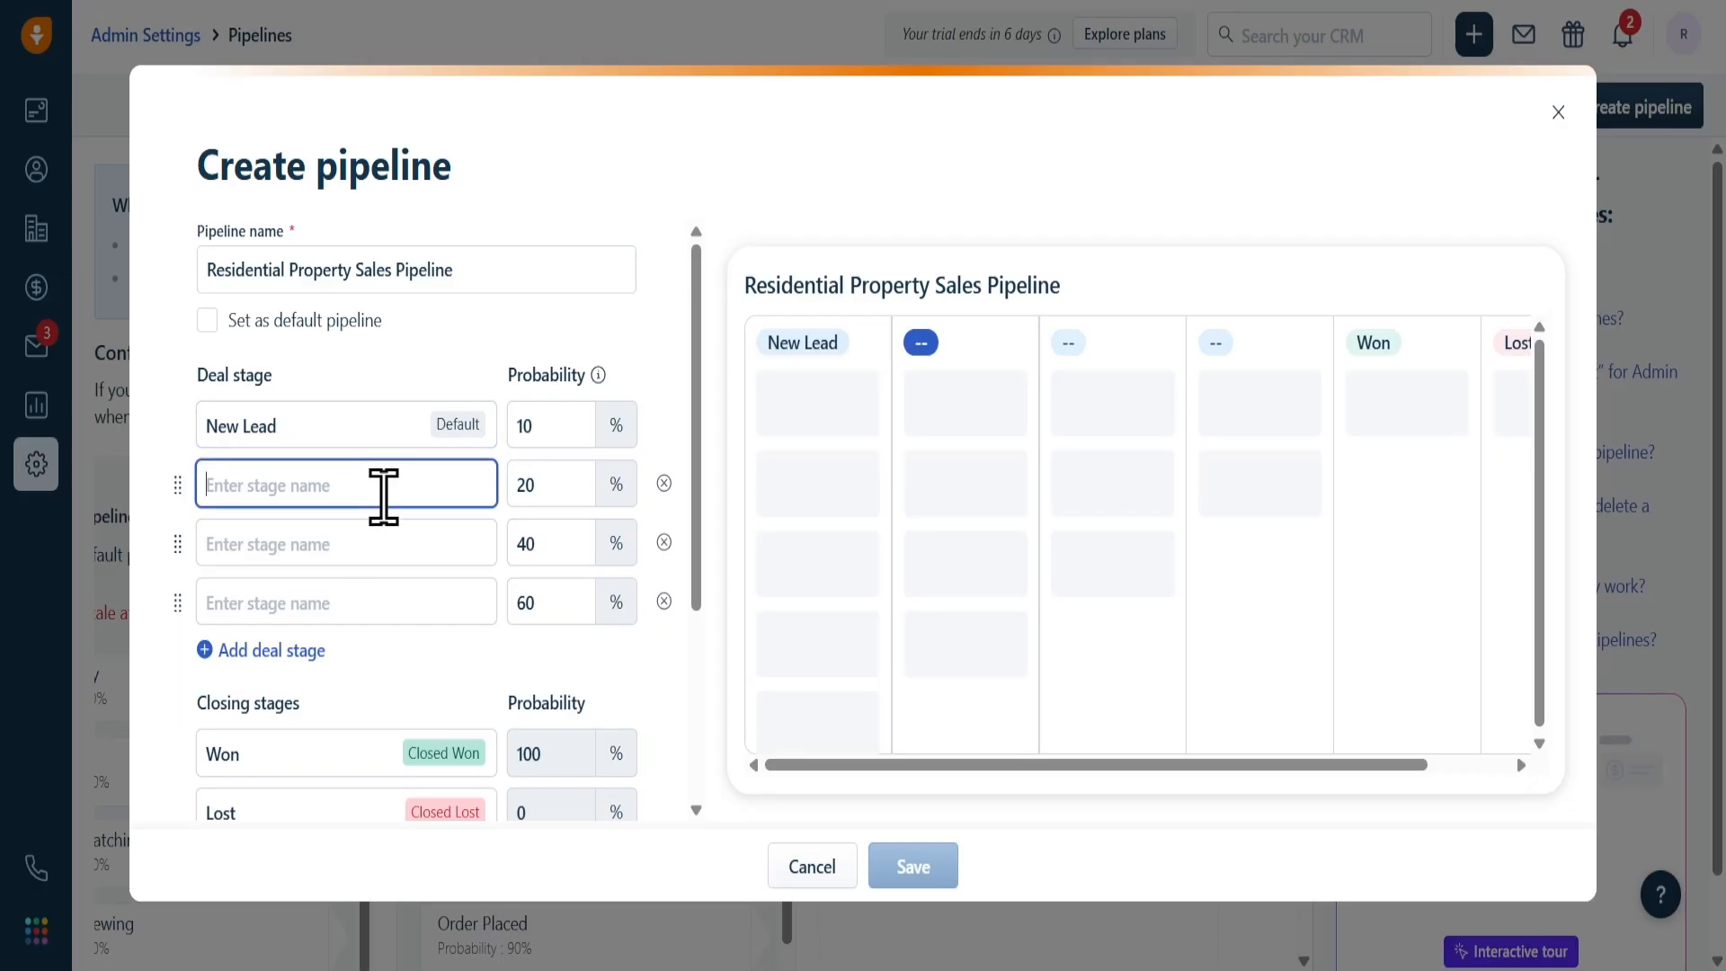
{"action": "type", "text": "Qua"}
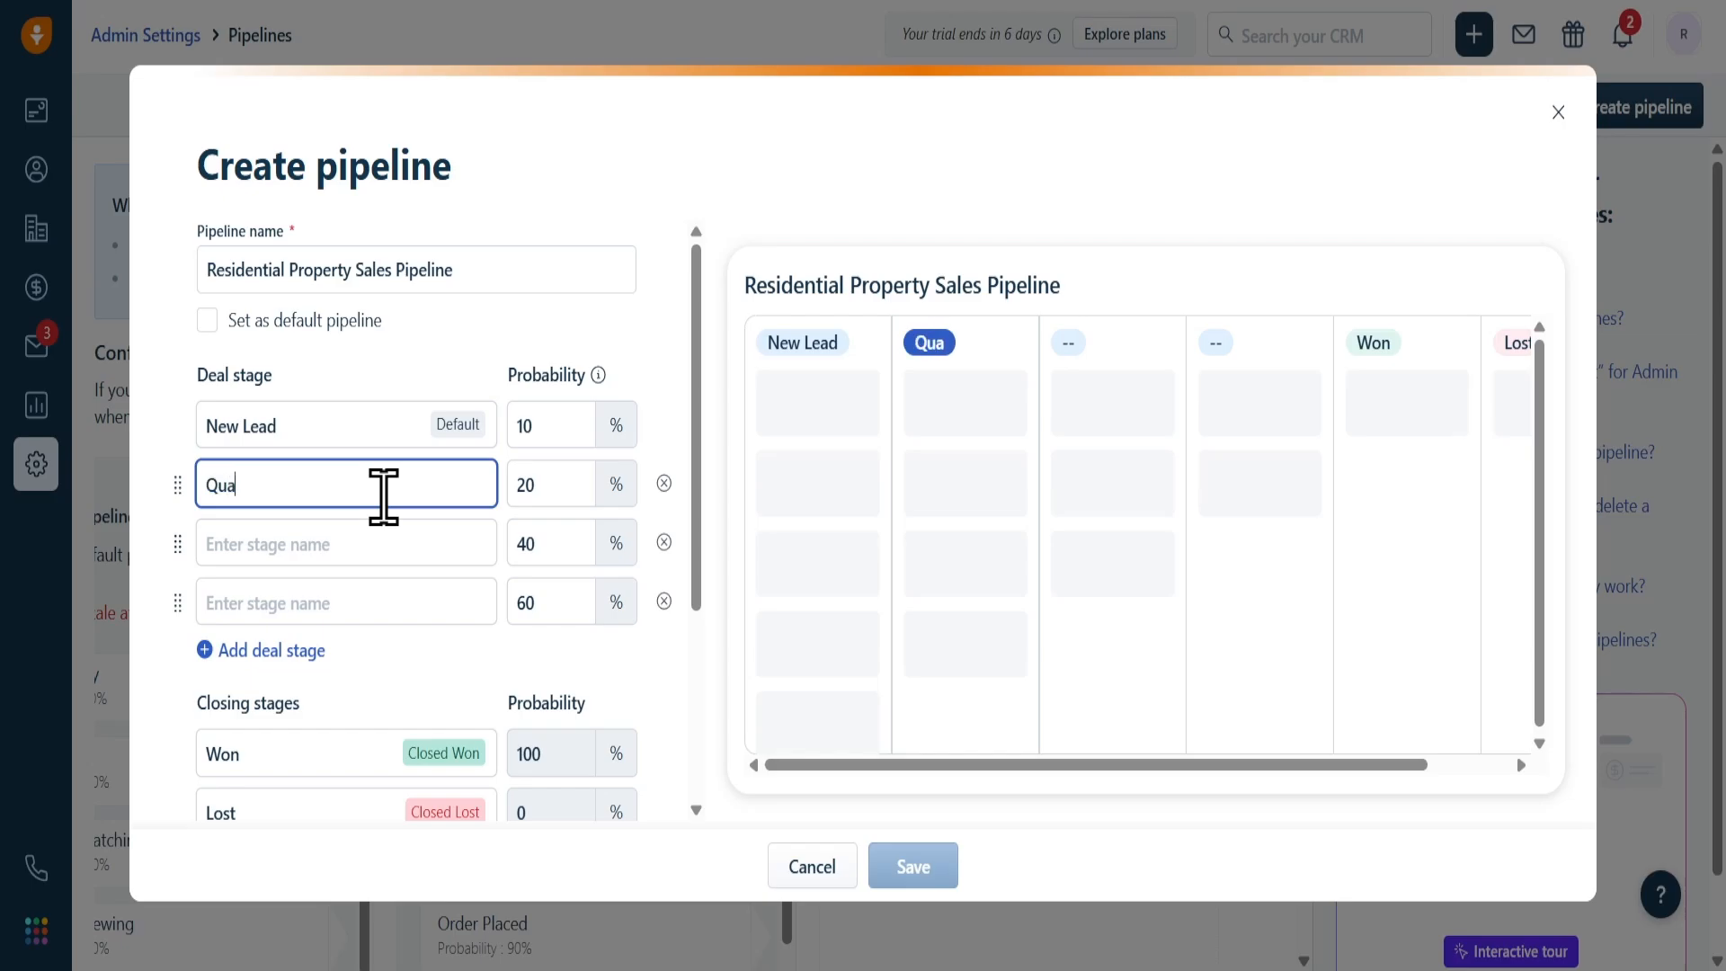
{"action": "type", "text": "lified"}
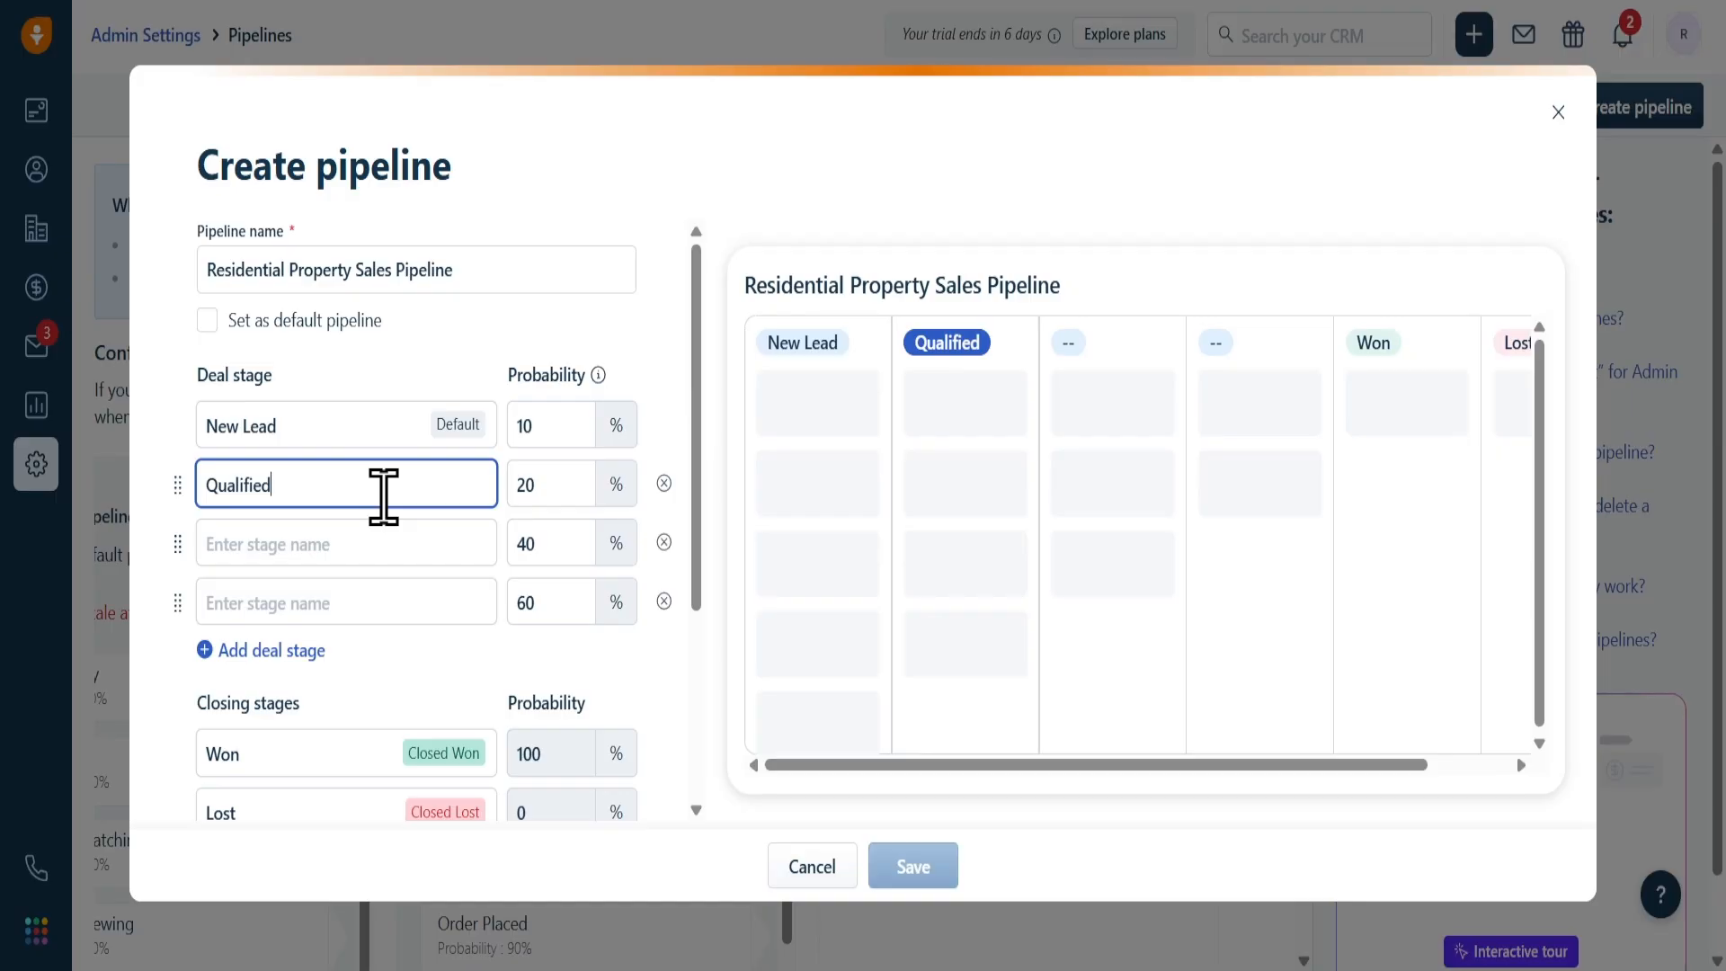
{"action": "key", "text": "Tab"}
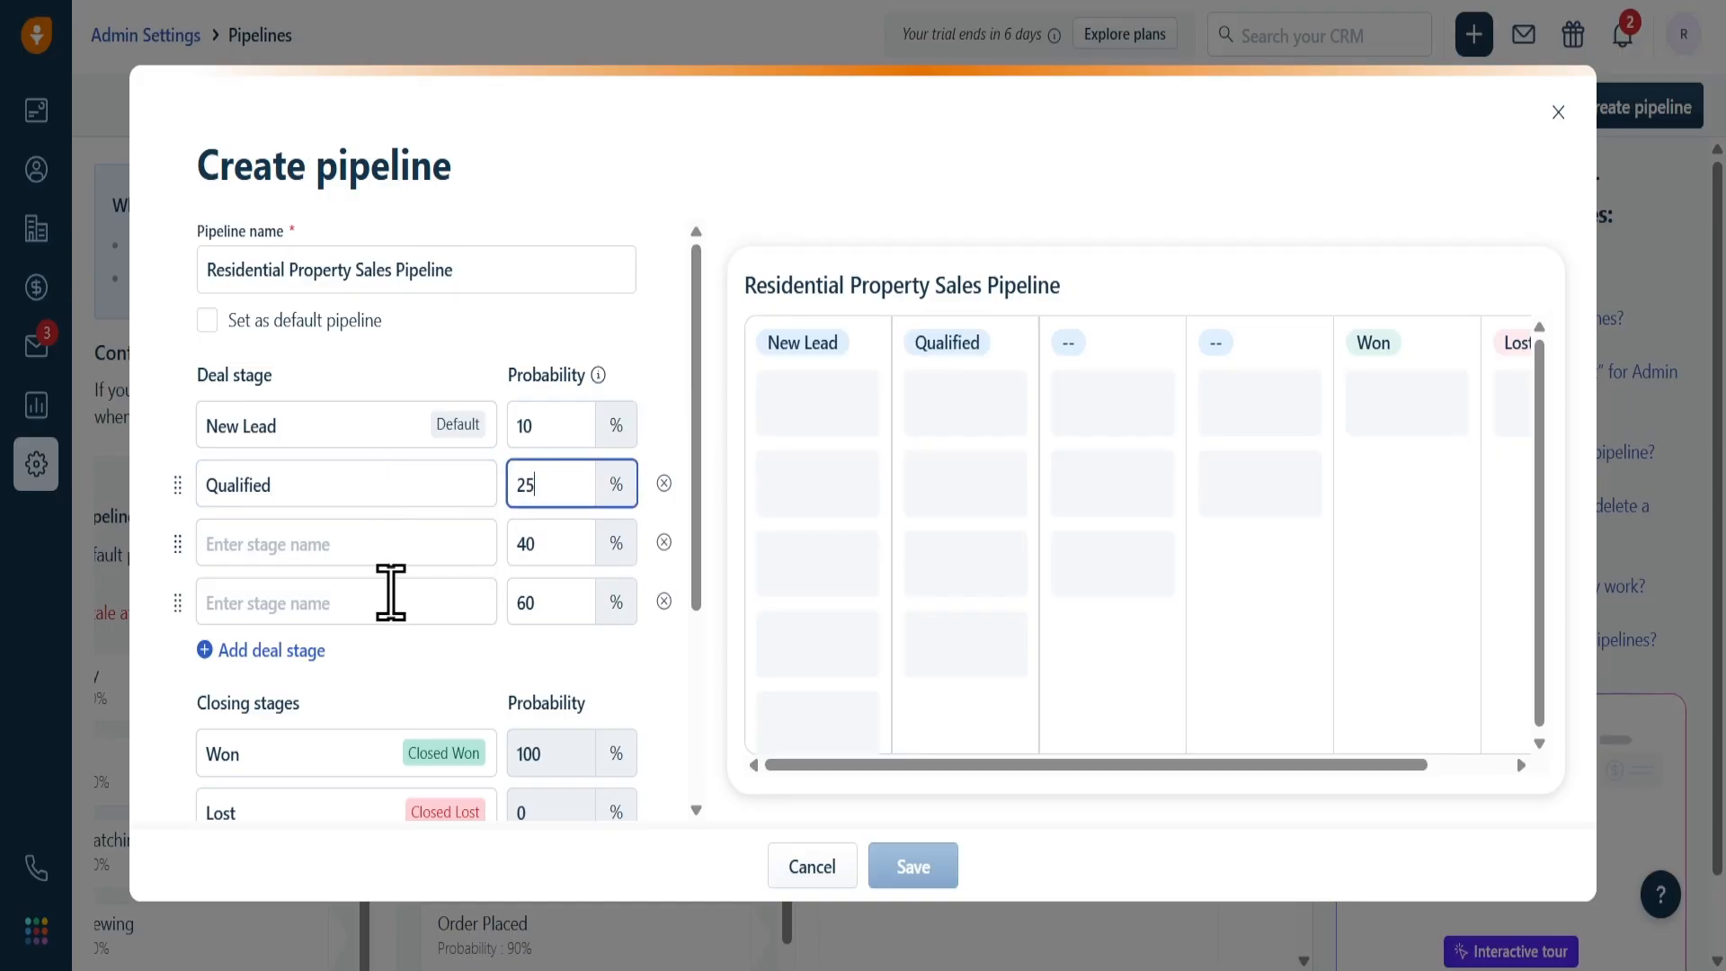
Step: Name the third deal stage Property Viewing and set its probability to 40%
{"action": "left_click", "coordinate": [391, 544]}
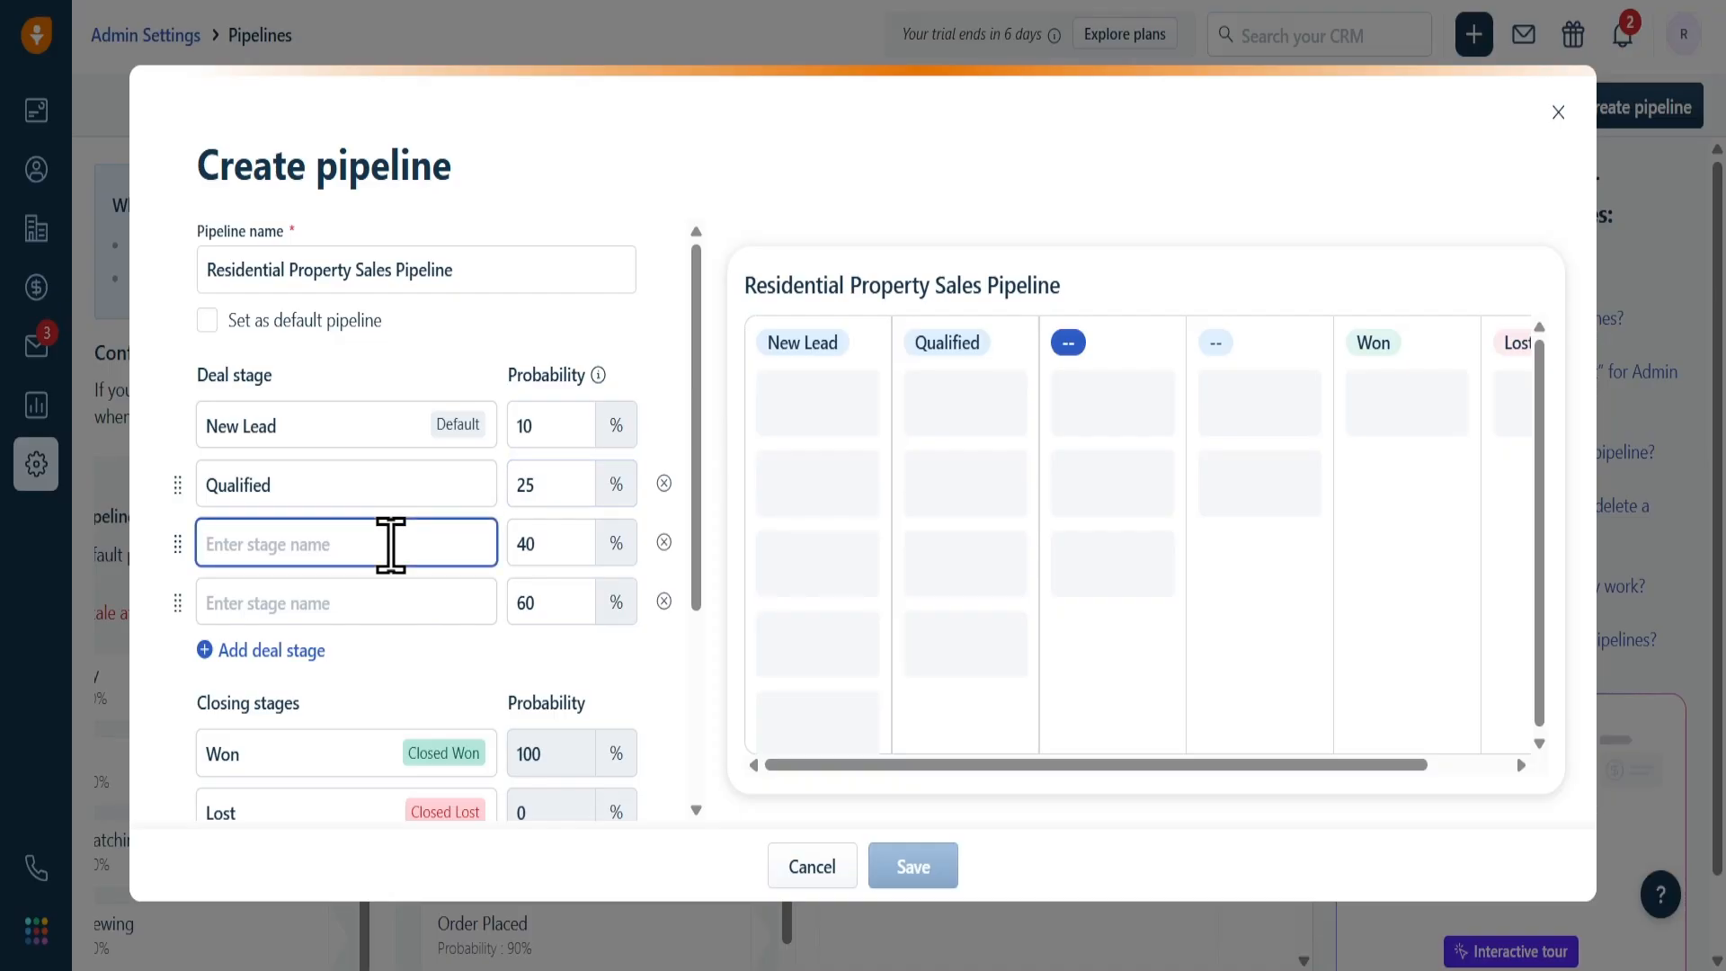
{"action": "type", "text": "P"}
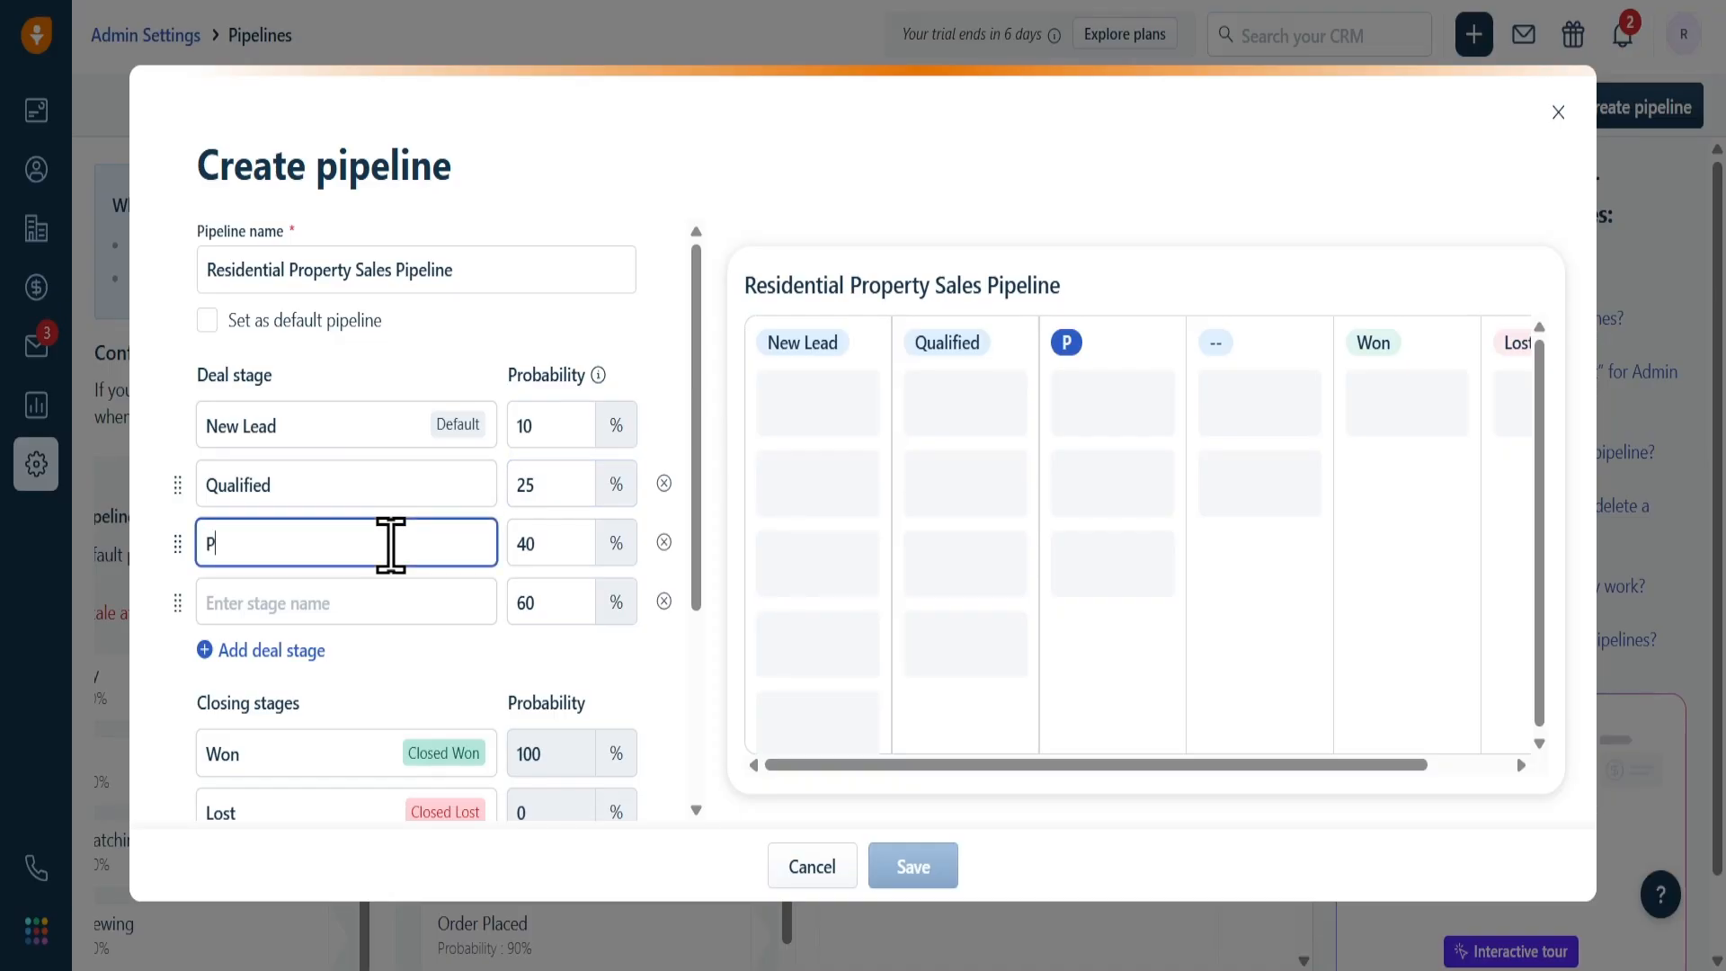
{"action": "type", "text": "ropert"}
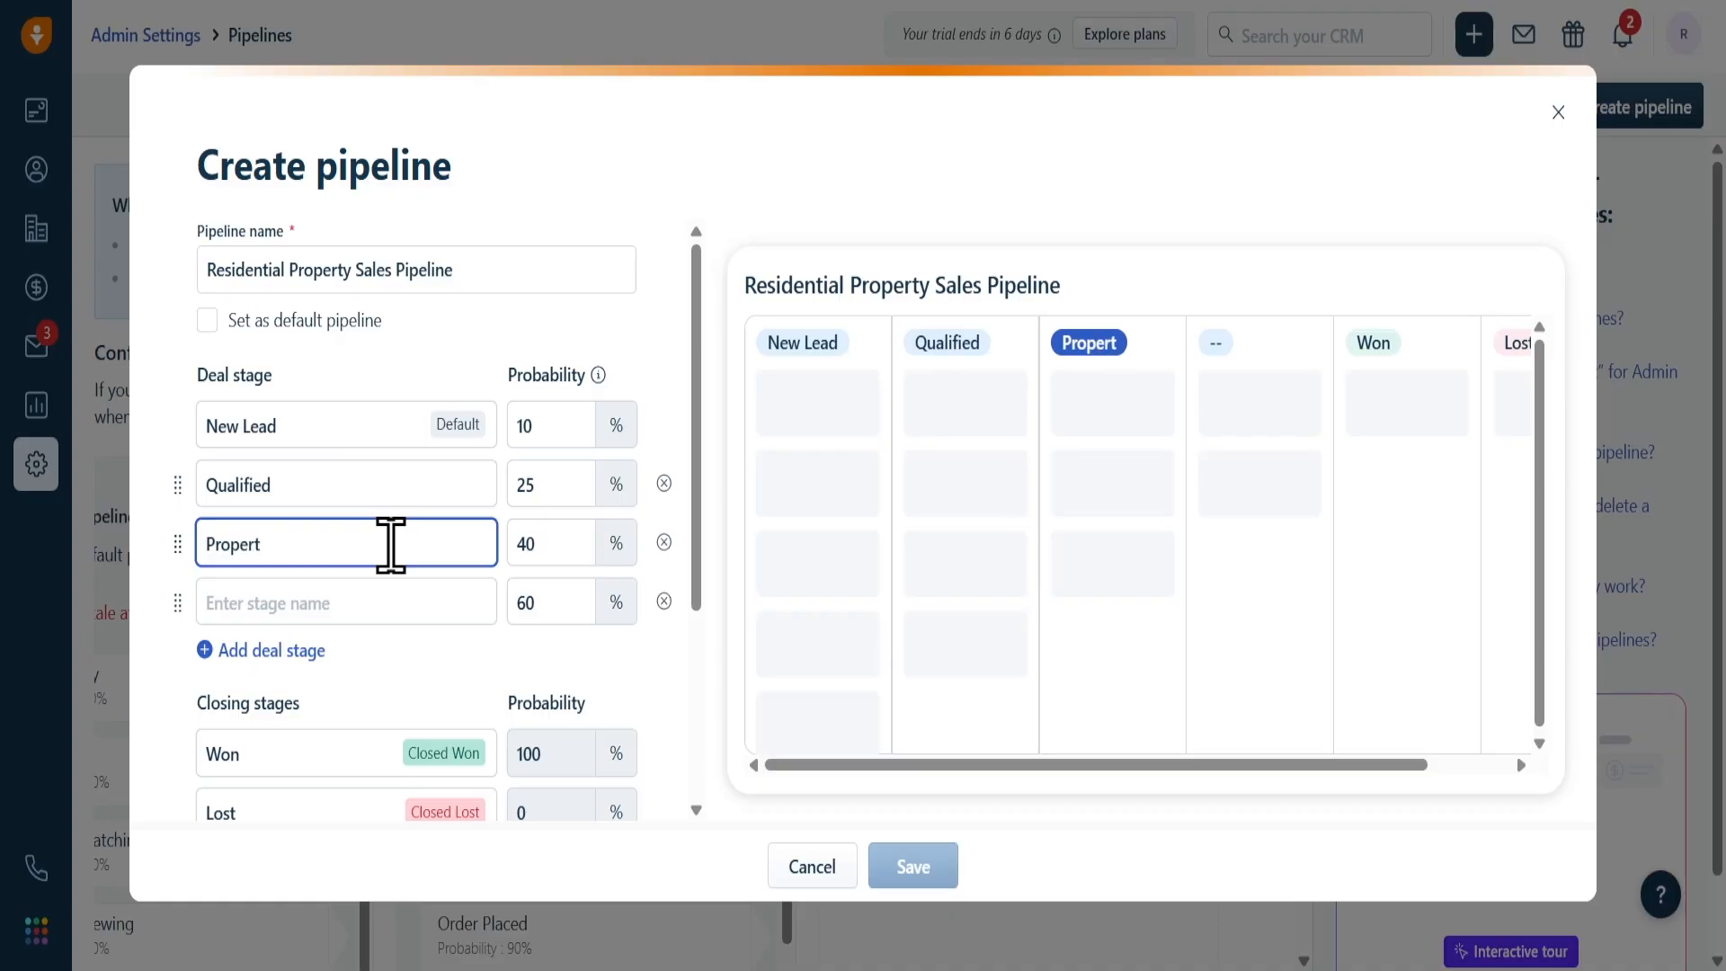
{"action": "type", "text": "y Viewing"}
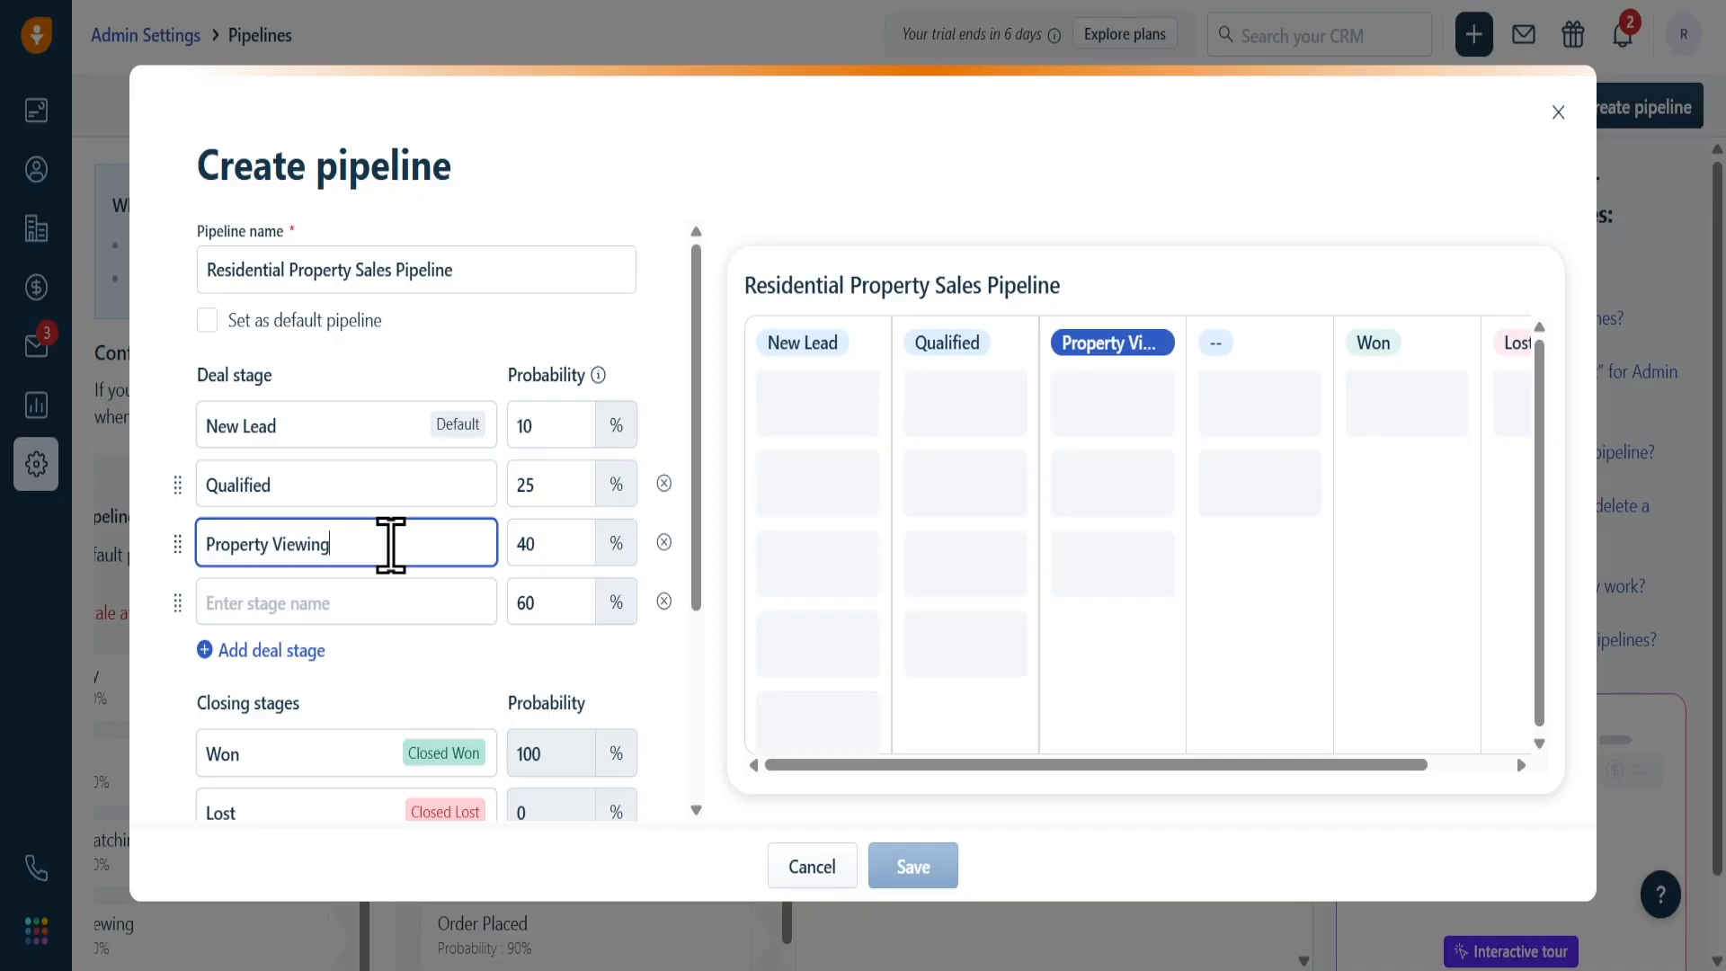
{"action": "key", "text": "Tab"}
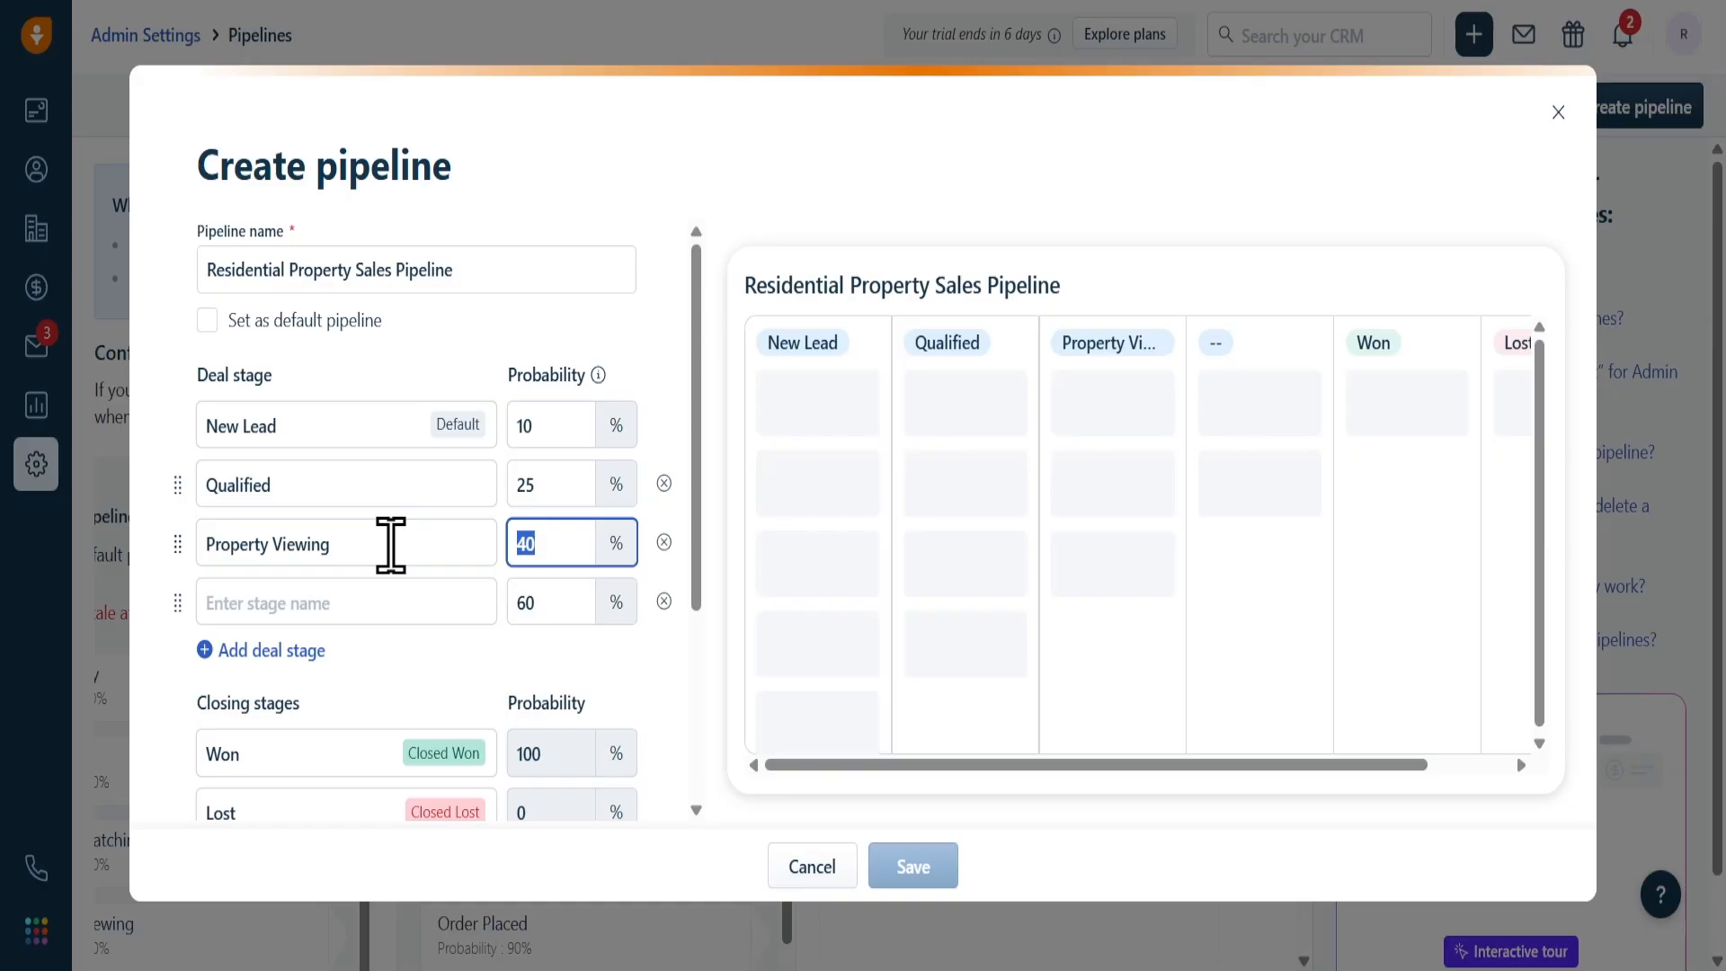
{"action": "type", "text": "40"}
Step: Name the fourth deal stage Proposal
{"action": "left_click", "coordinate": [395, 606]}
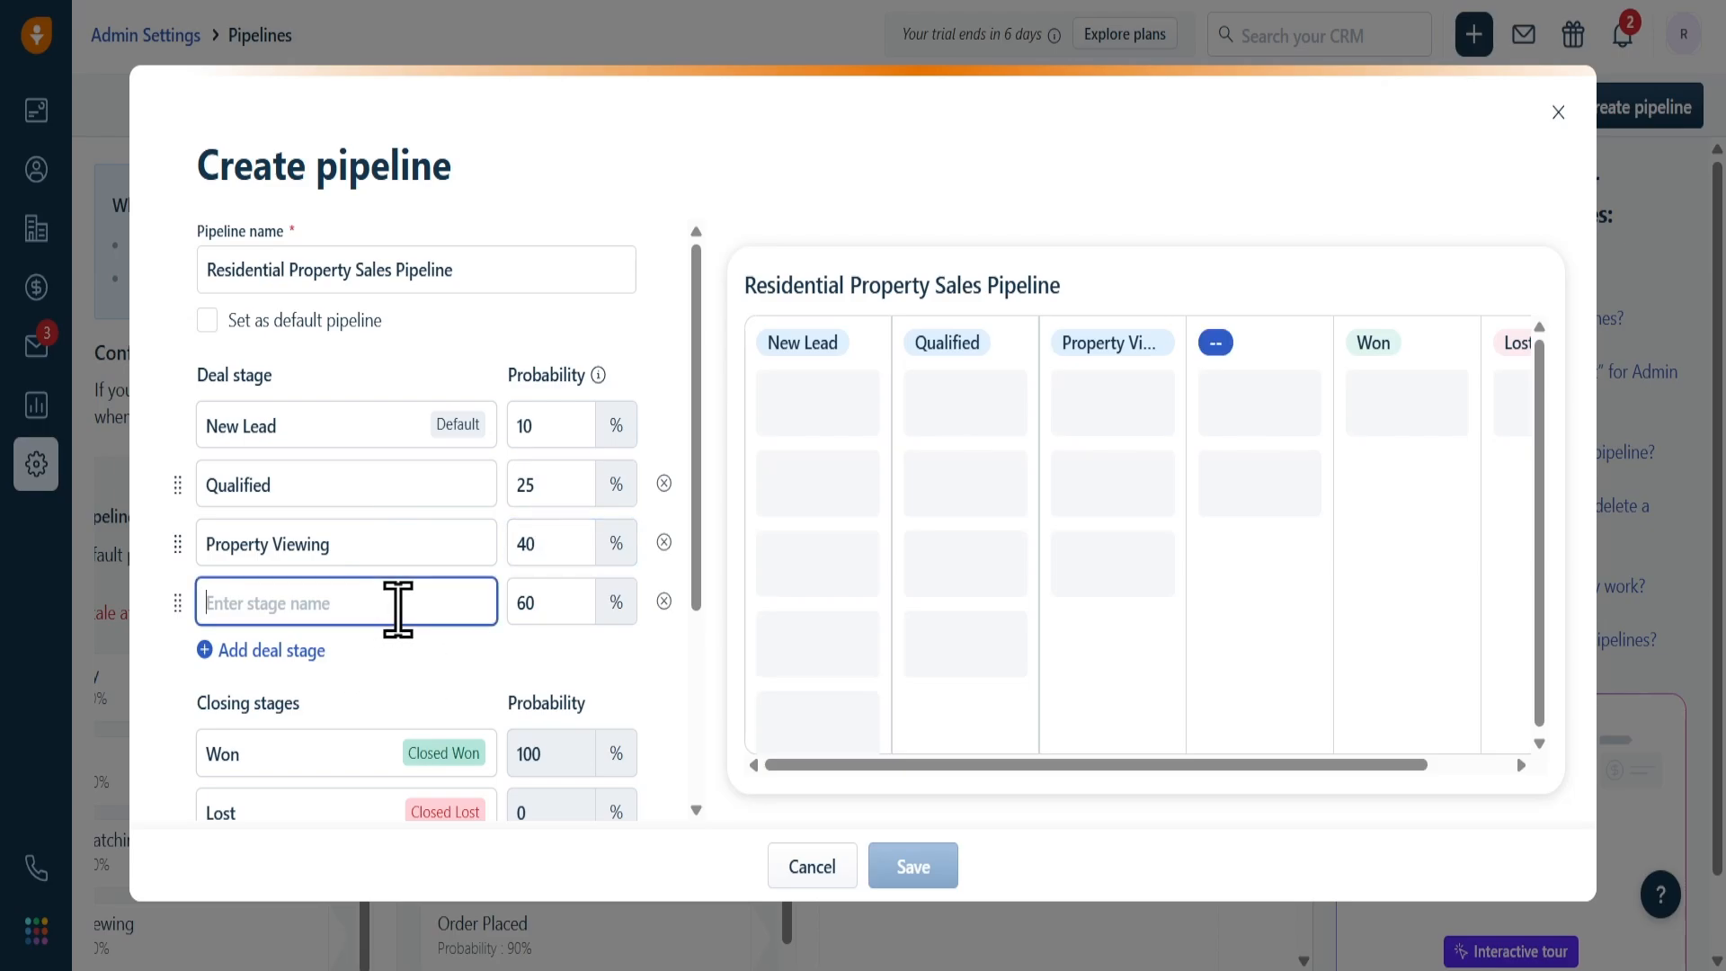
{"action": "type", "text": "Proposal"}
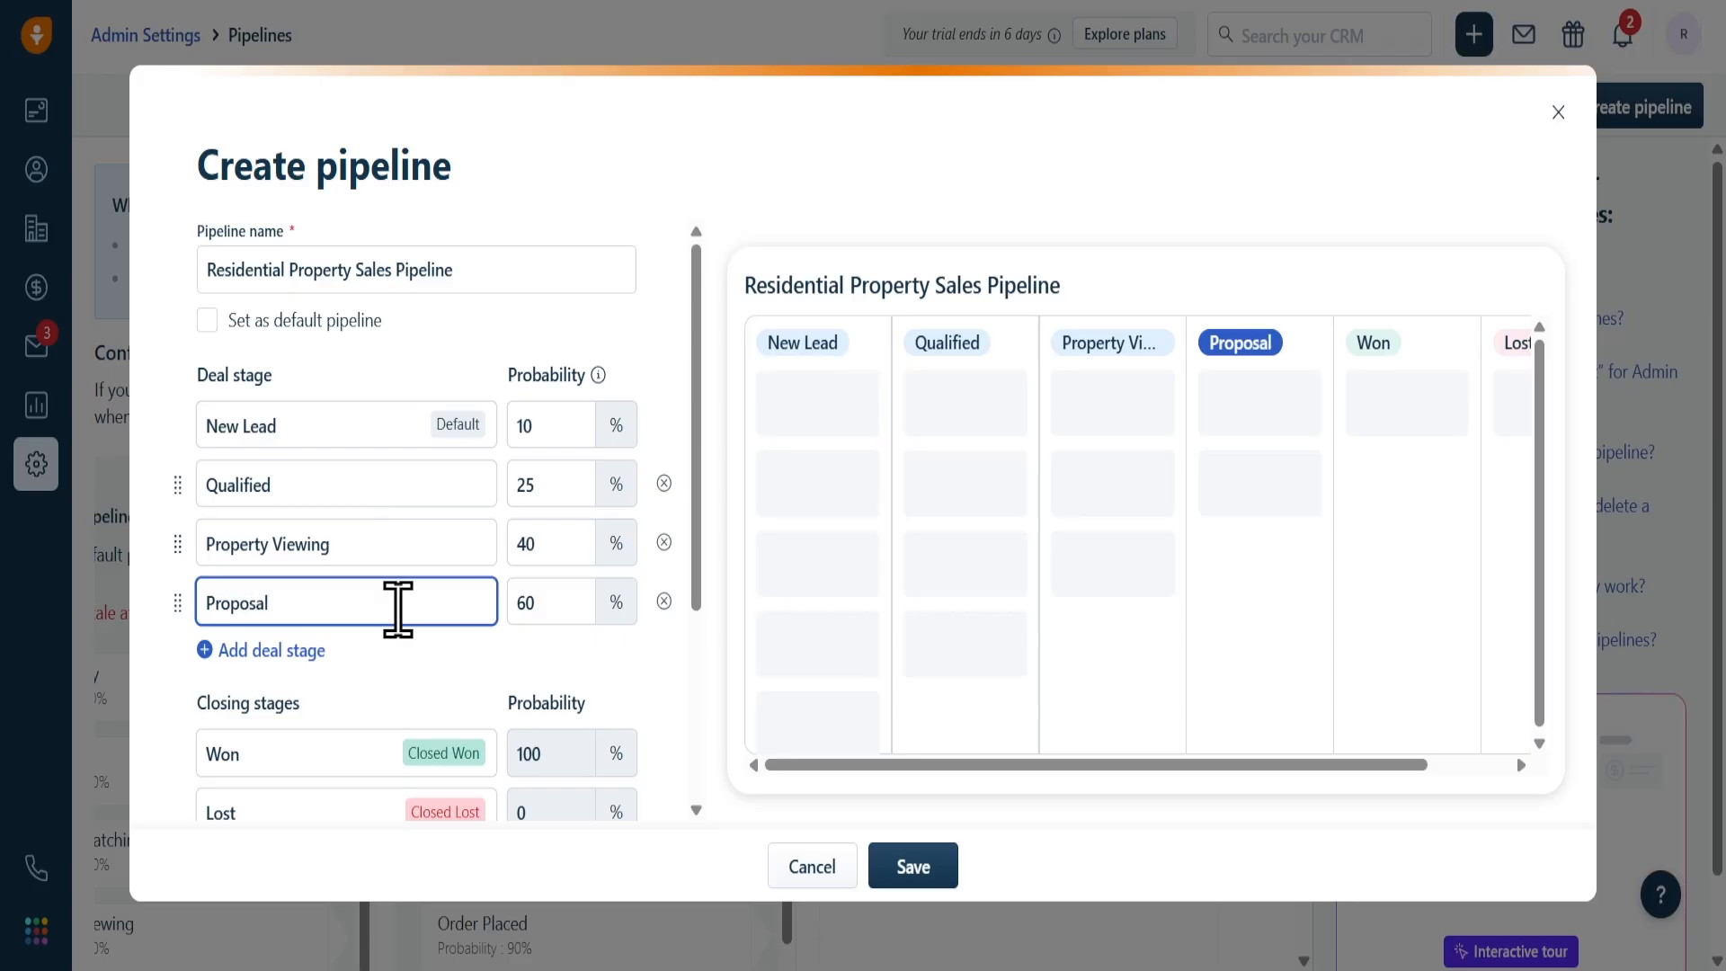
{"action": "key", "text": "Tab"}
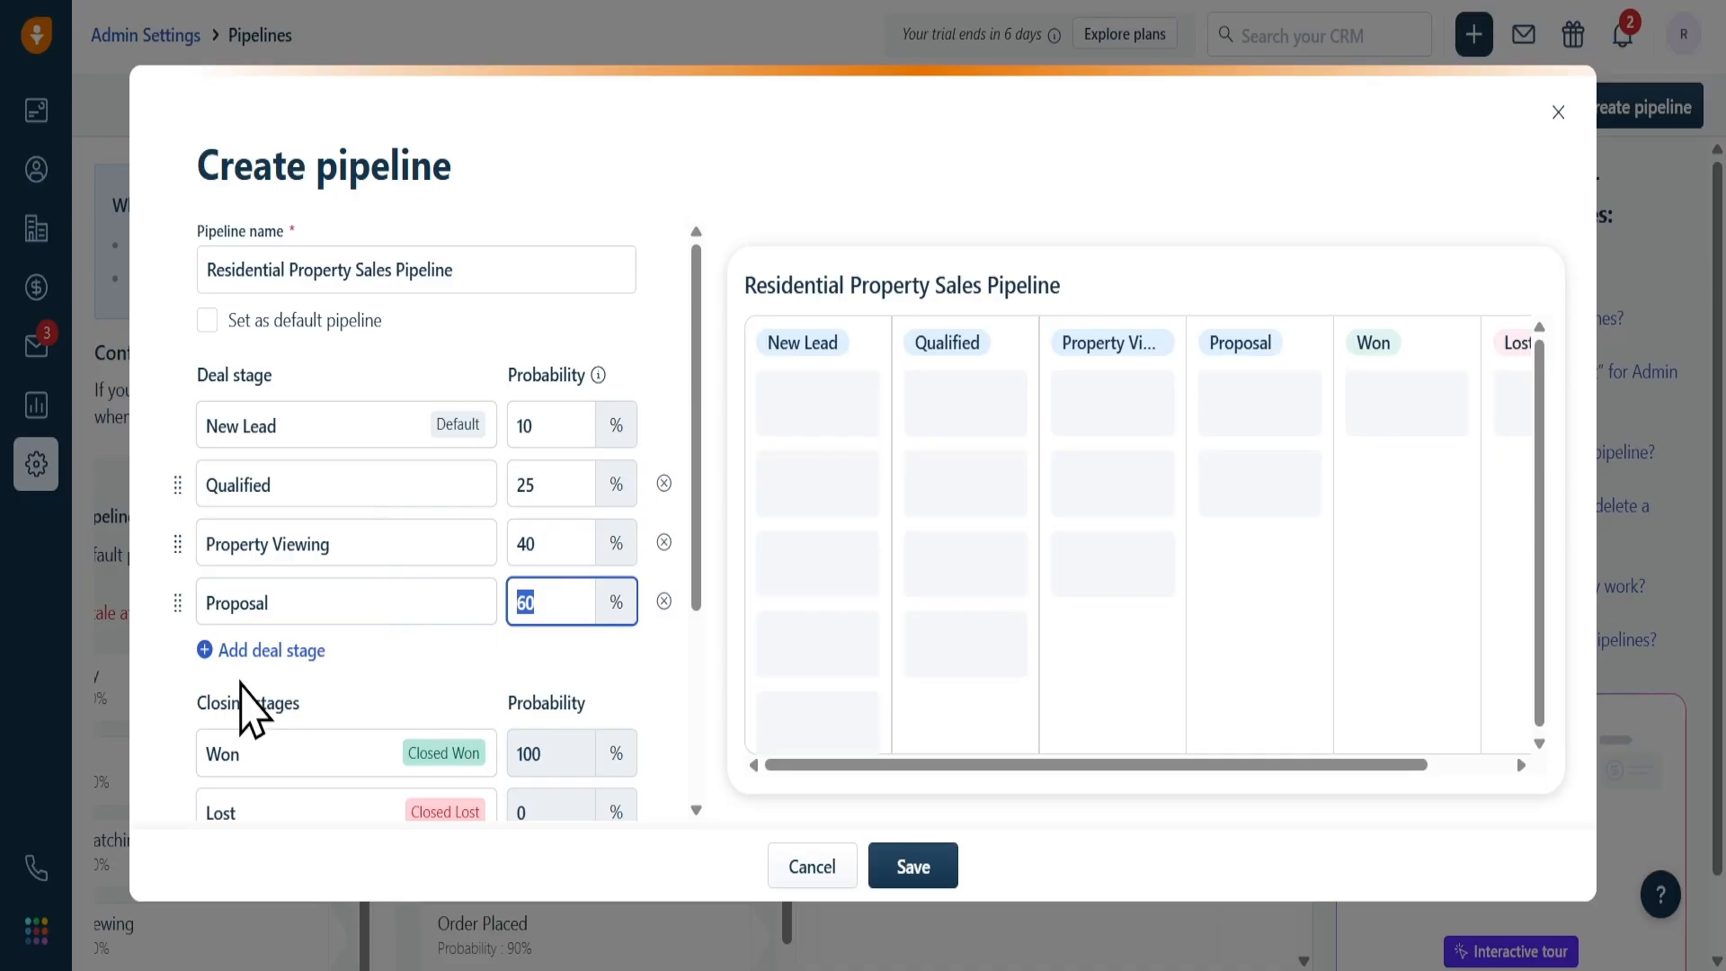
Step: Add a fifth deal stage named Negotiation with a probability of 75%
{"action": "left_click", "coordinate": [256, 647]}
{"action": "left_click", "coordinate": [255, 648]}
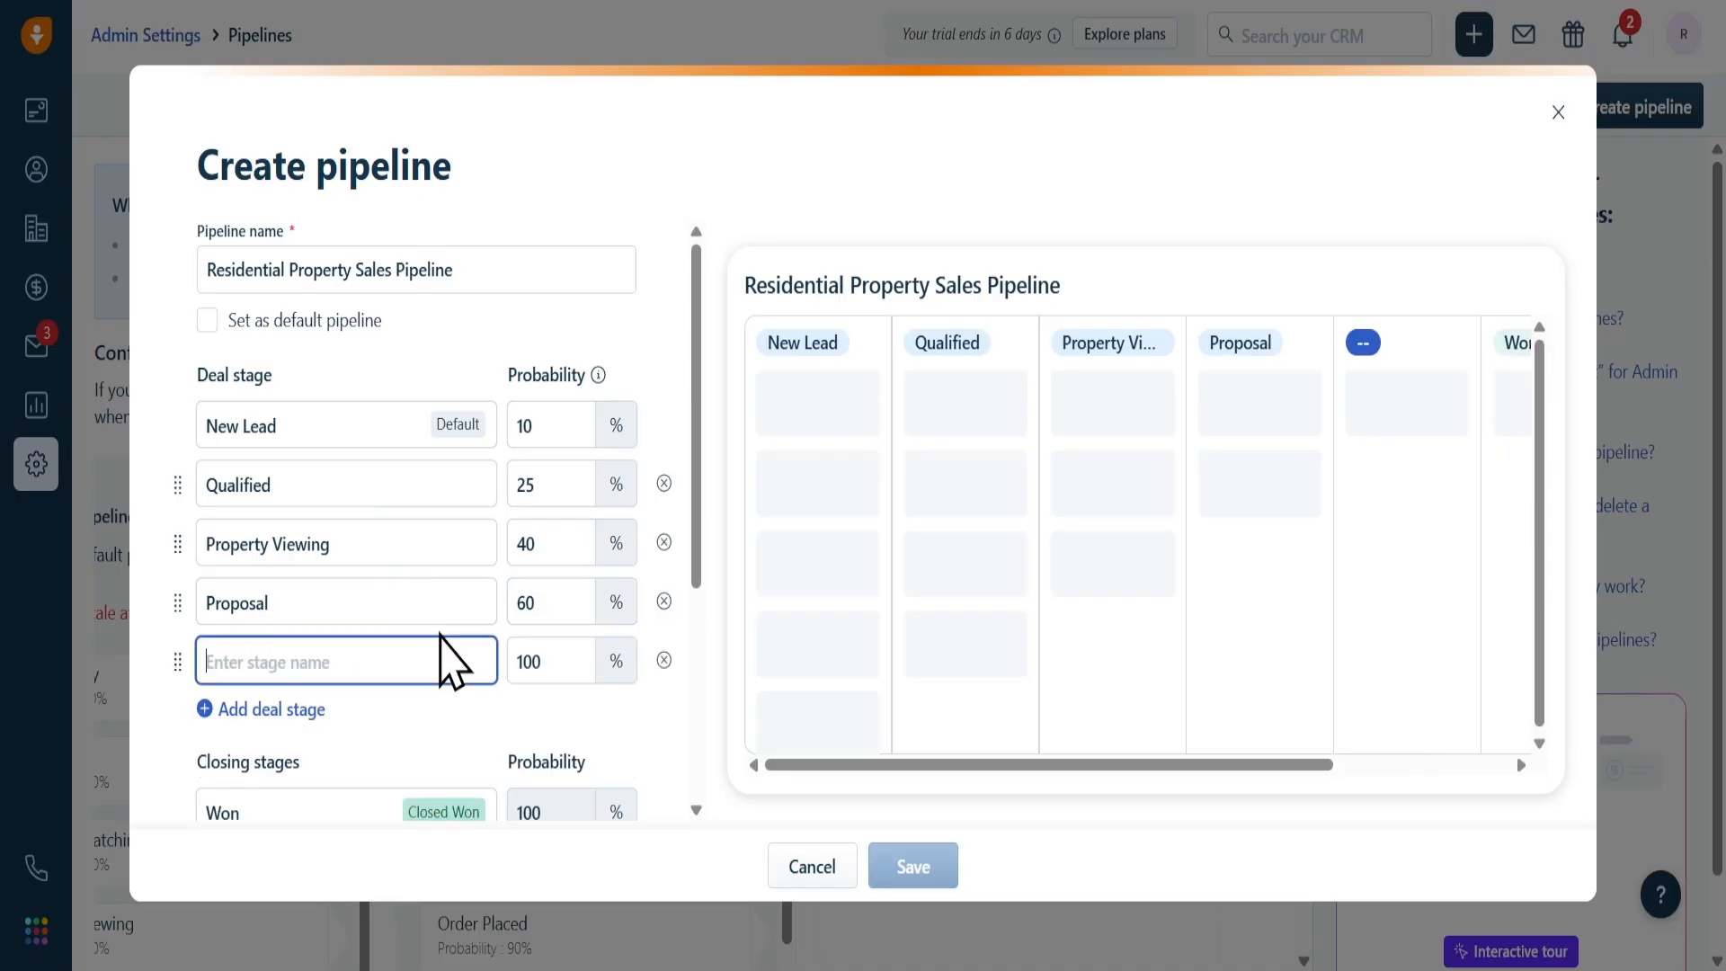
{"action": "type", "text": "Neg"}
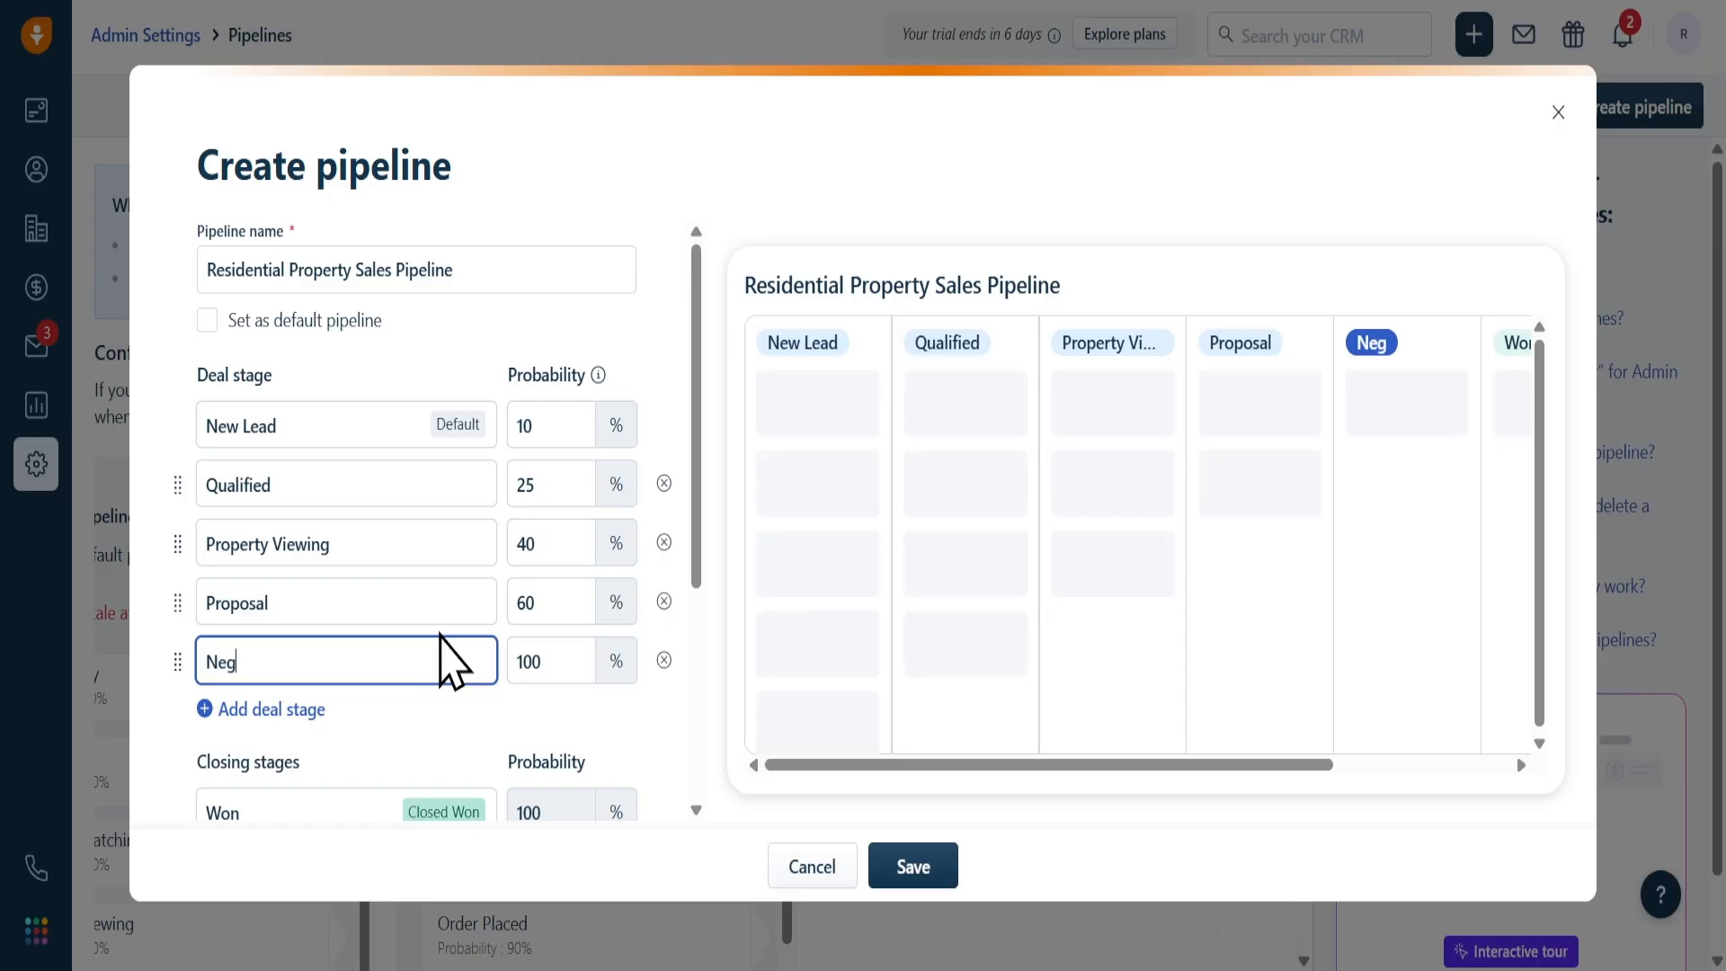
{"action": "type", "text": "otiation"}
{"action": "key", "text": "Tab"}
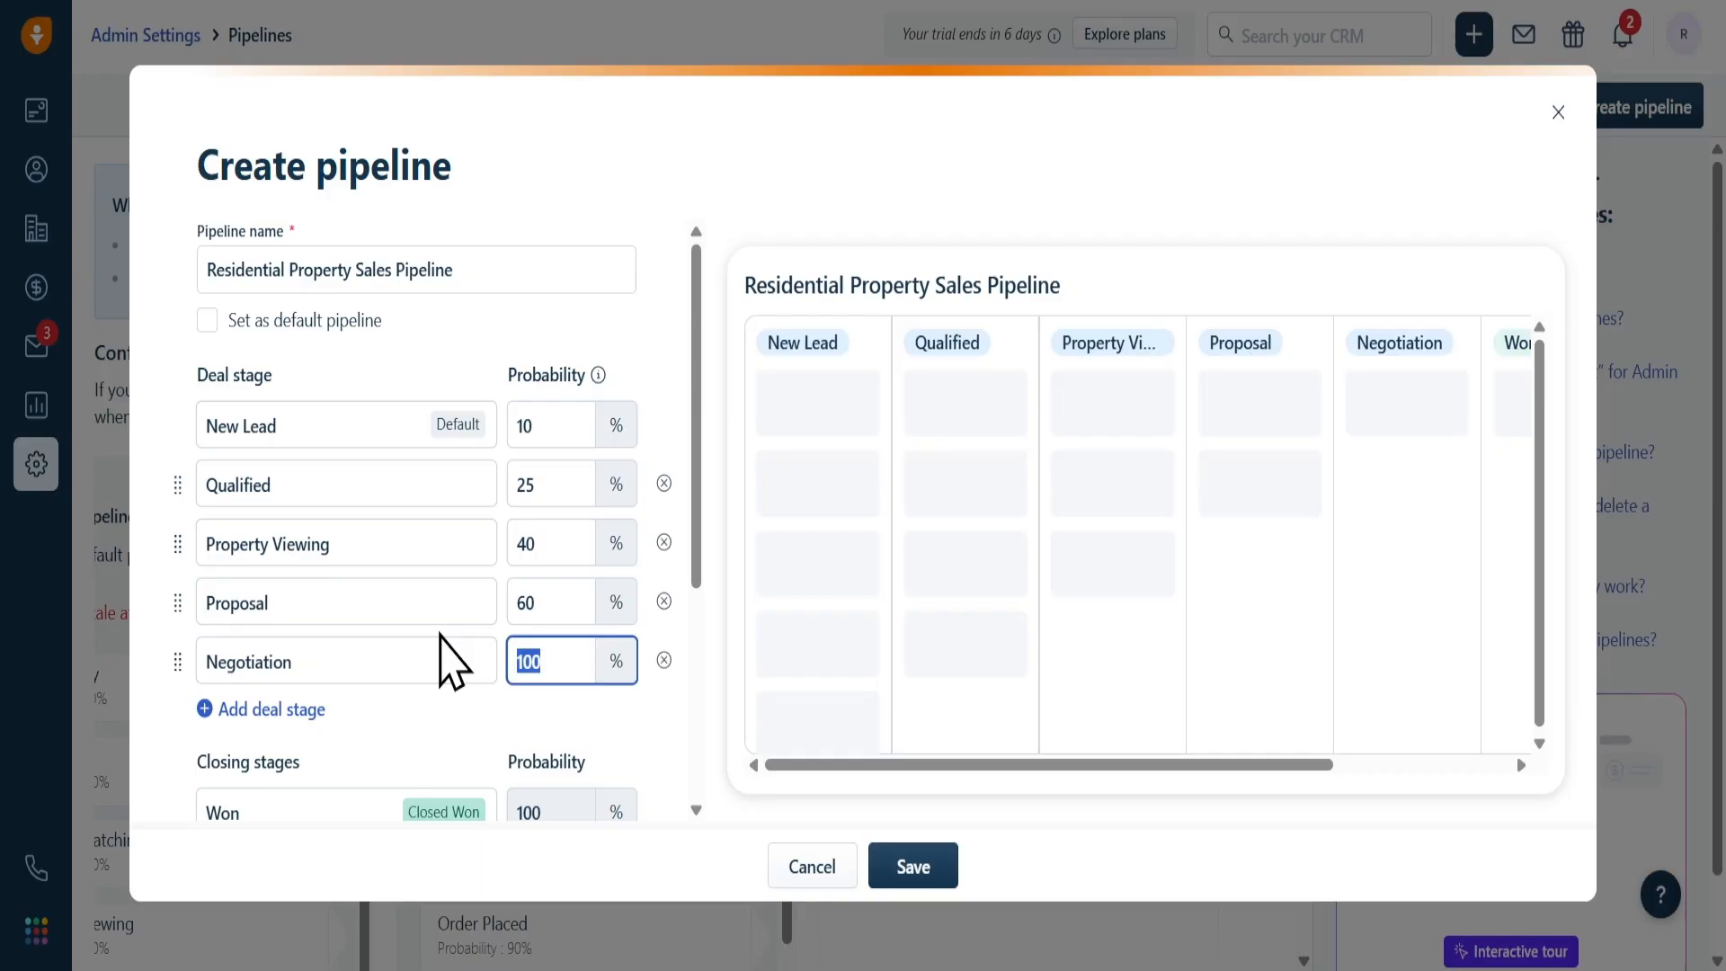
{"action": "type", "text": "75"}
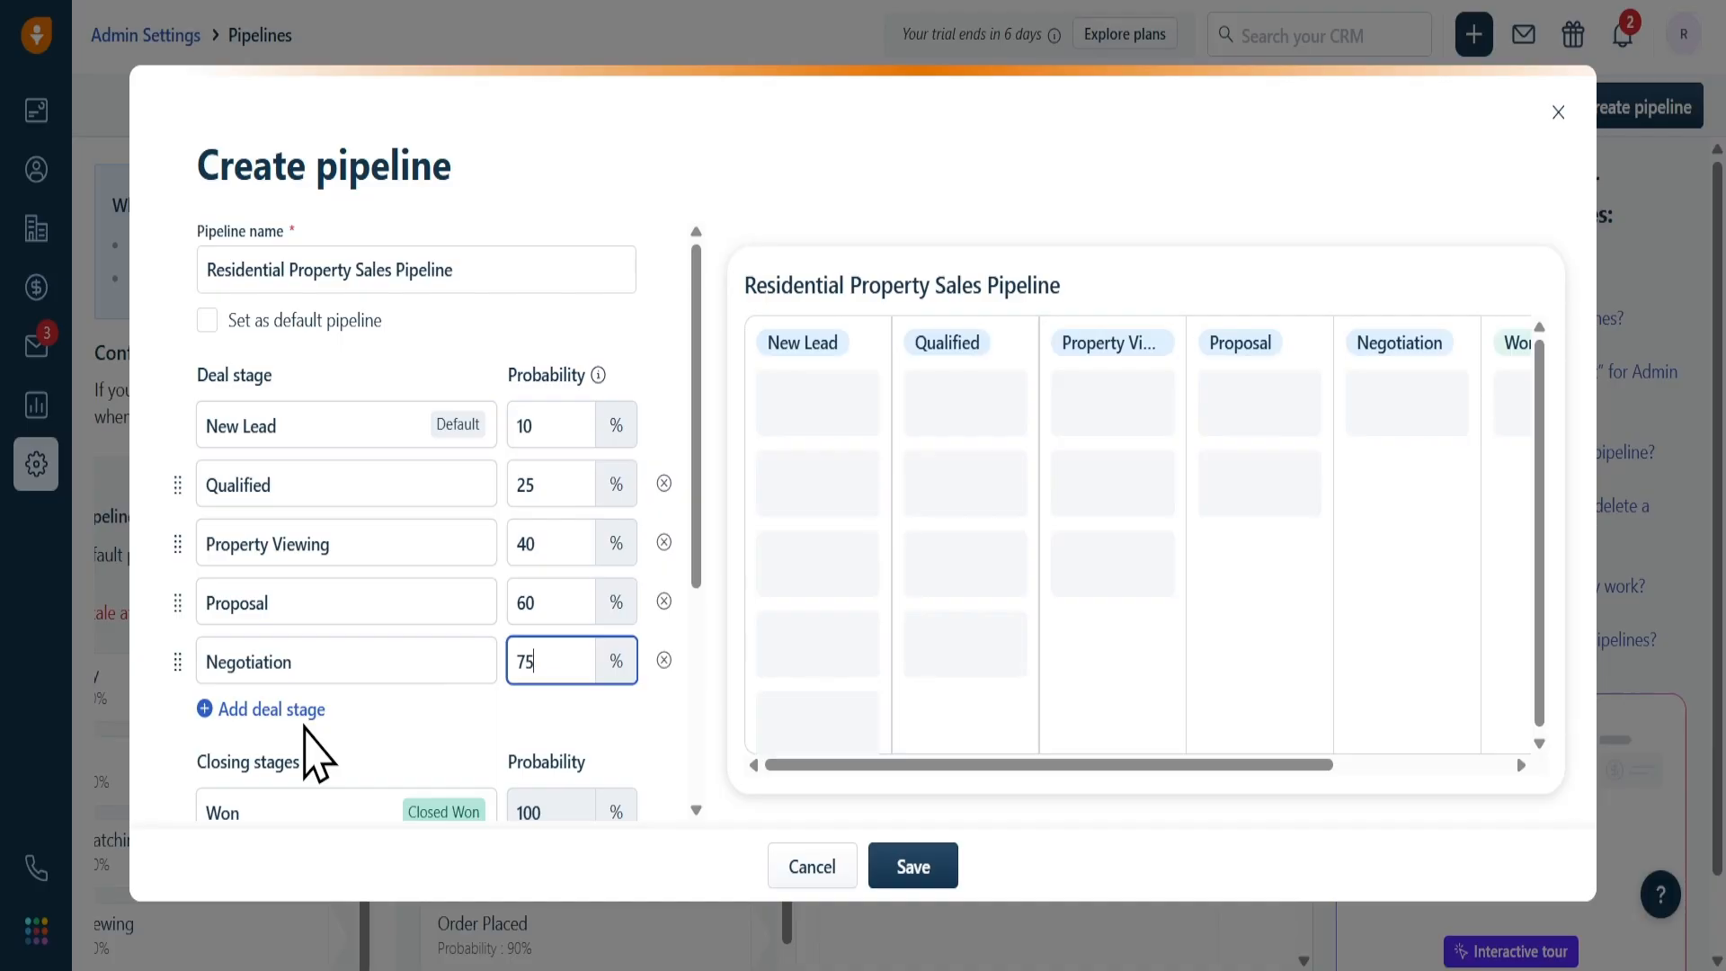
Step: Add a sixth deal stage named Documentation with a probability of 90%
{"action": "left_click", "coordinate": [306, 710]}
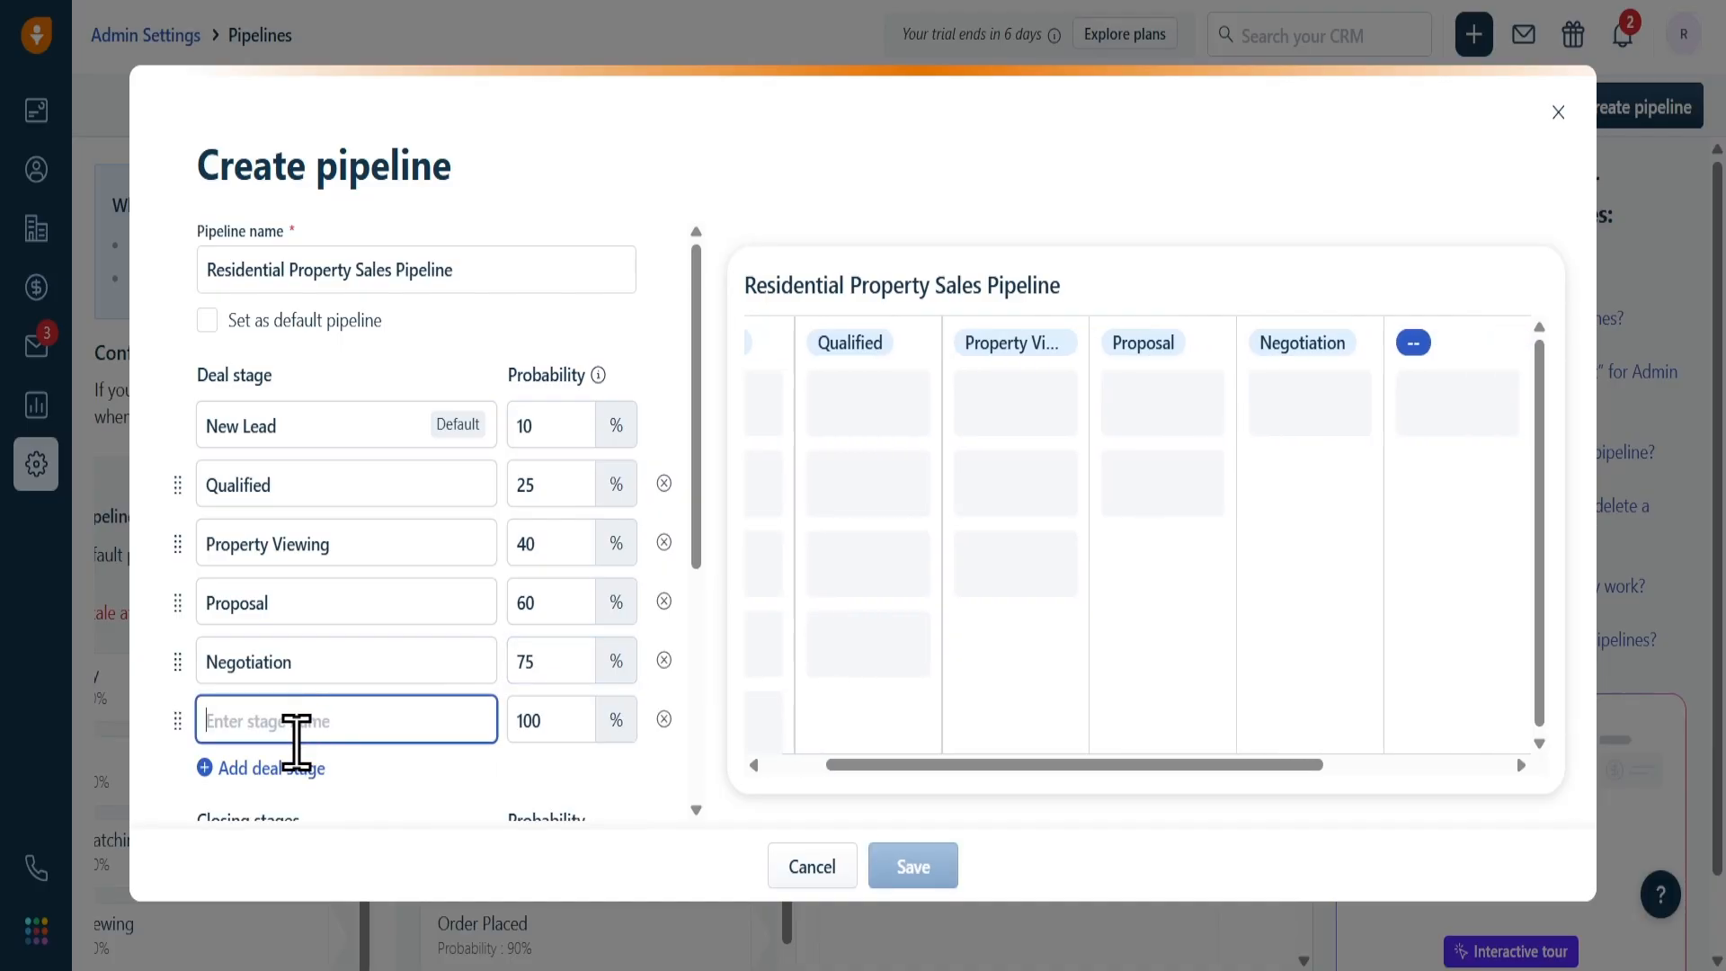
{"action": "type", "text": "Doc"}
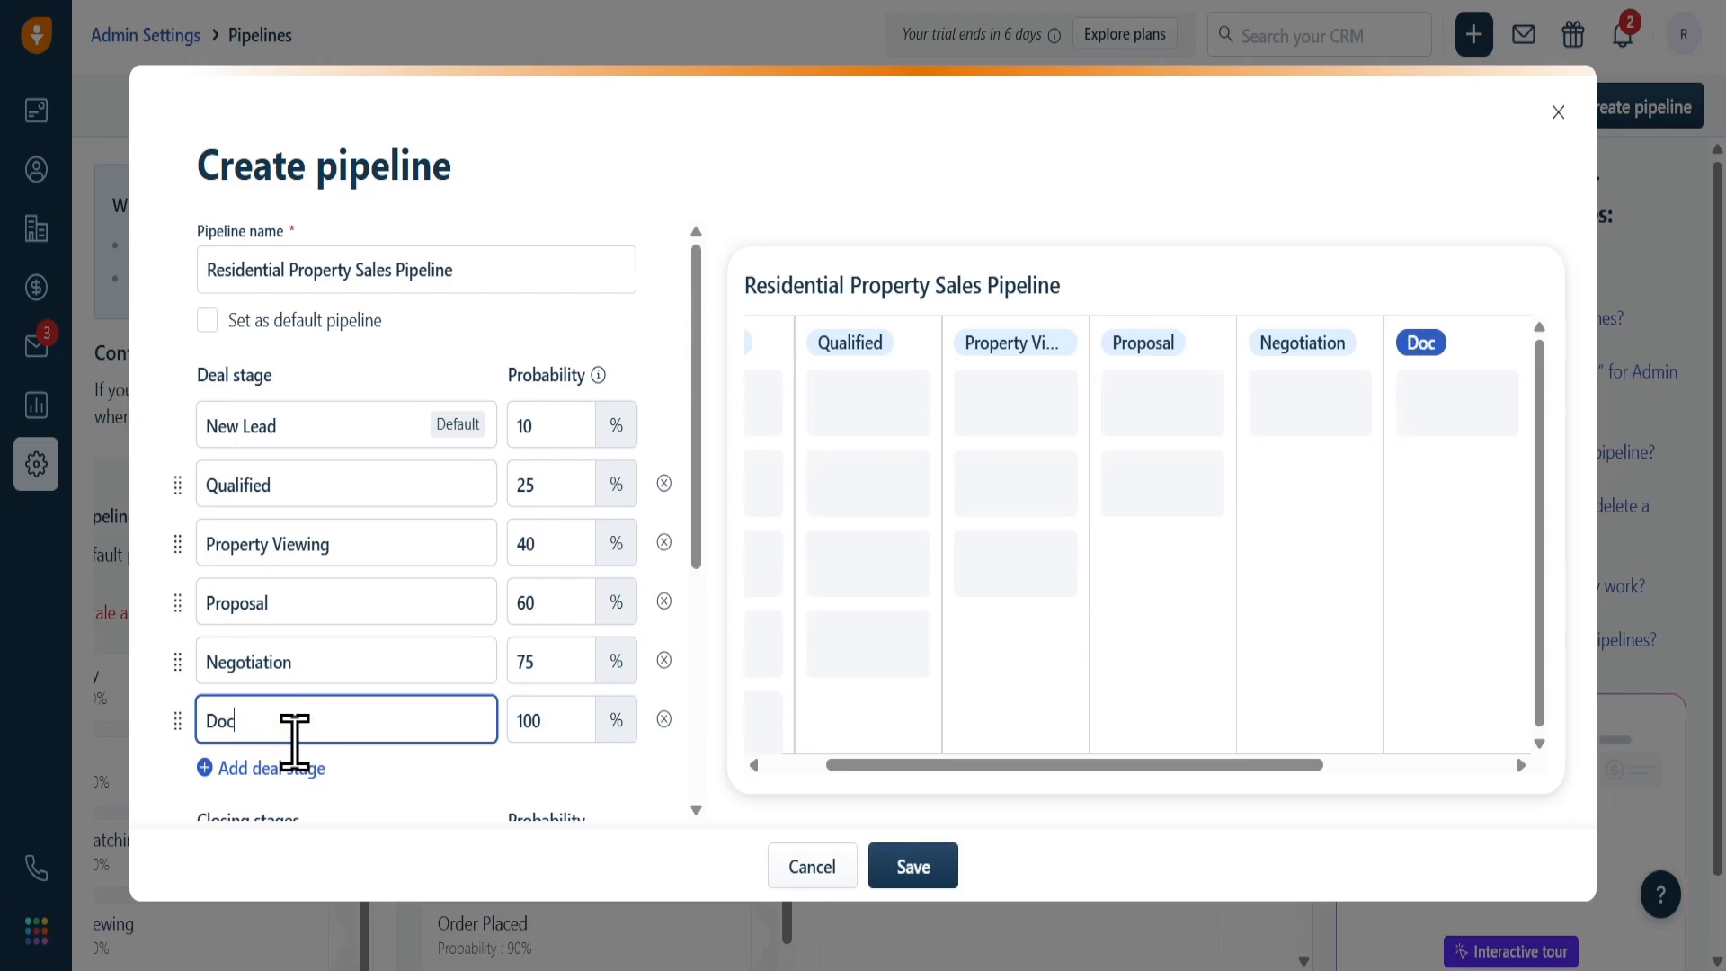
{"action": "type", "text": "umentation"}
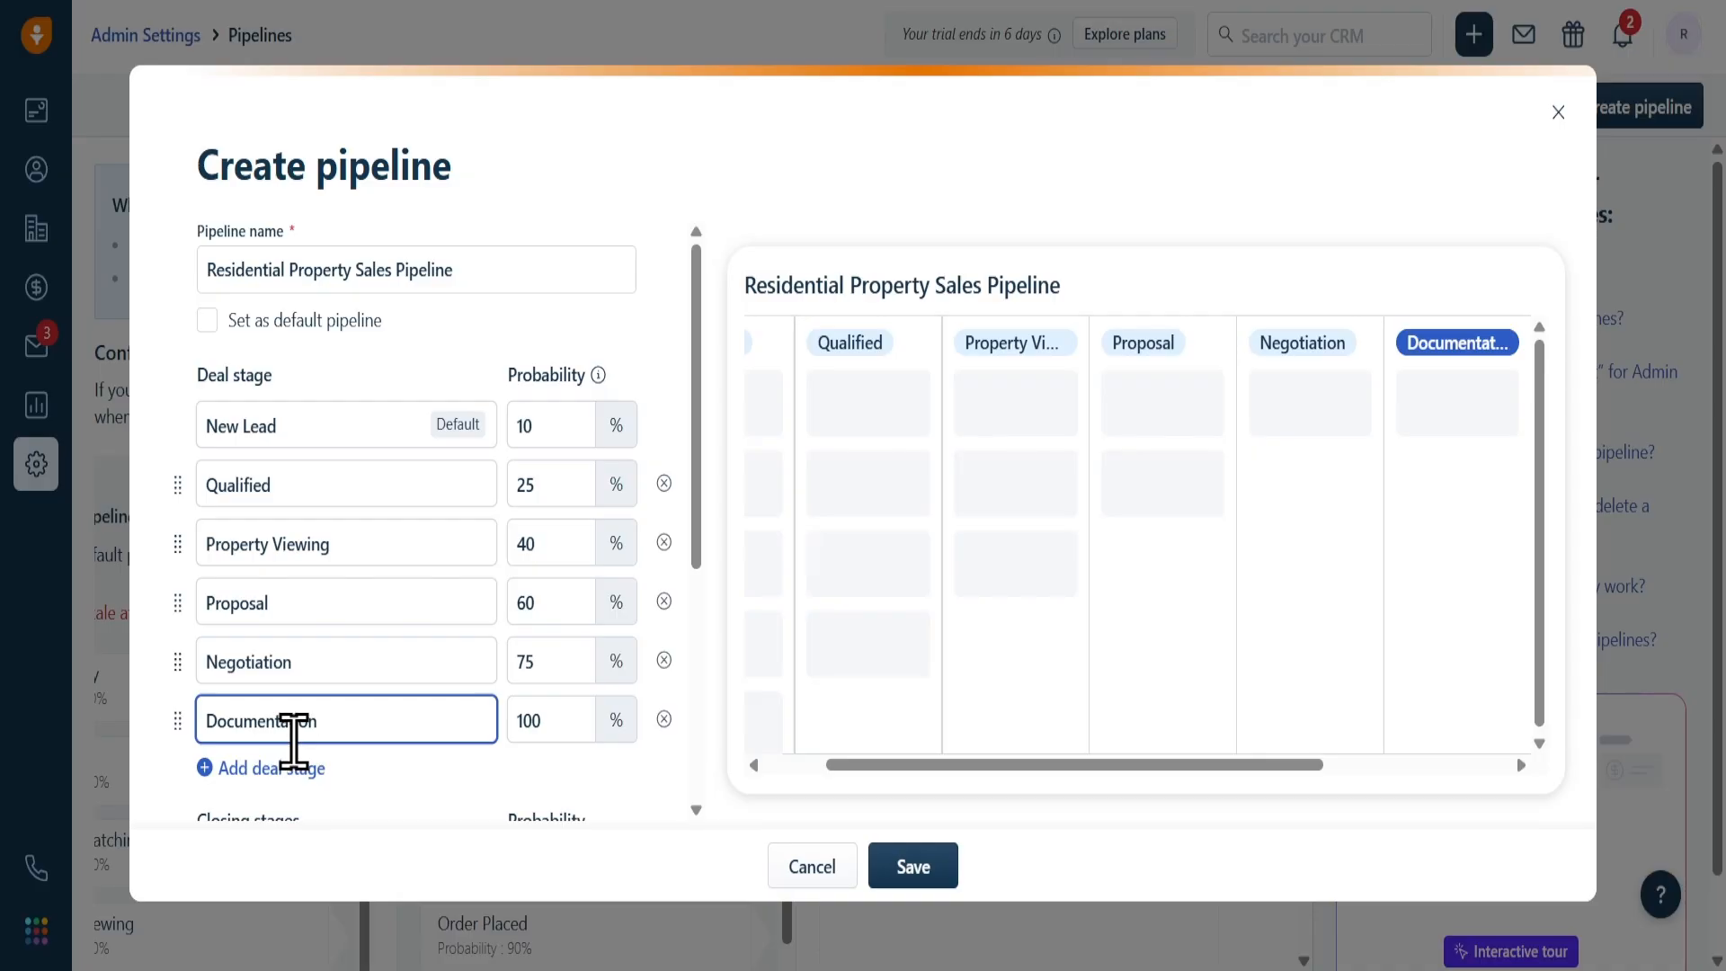
{"action": "left_click", "coordinate": [584, 719]}
{"action": "left_click", "coordinate": [584, 719]}
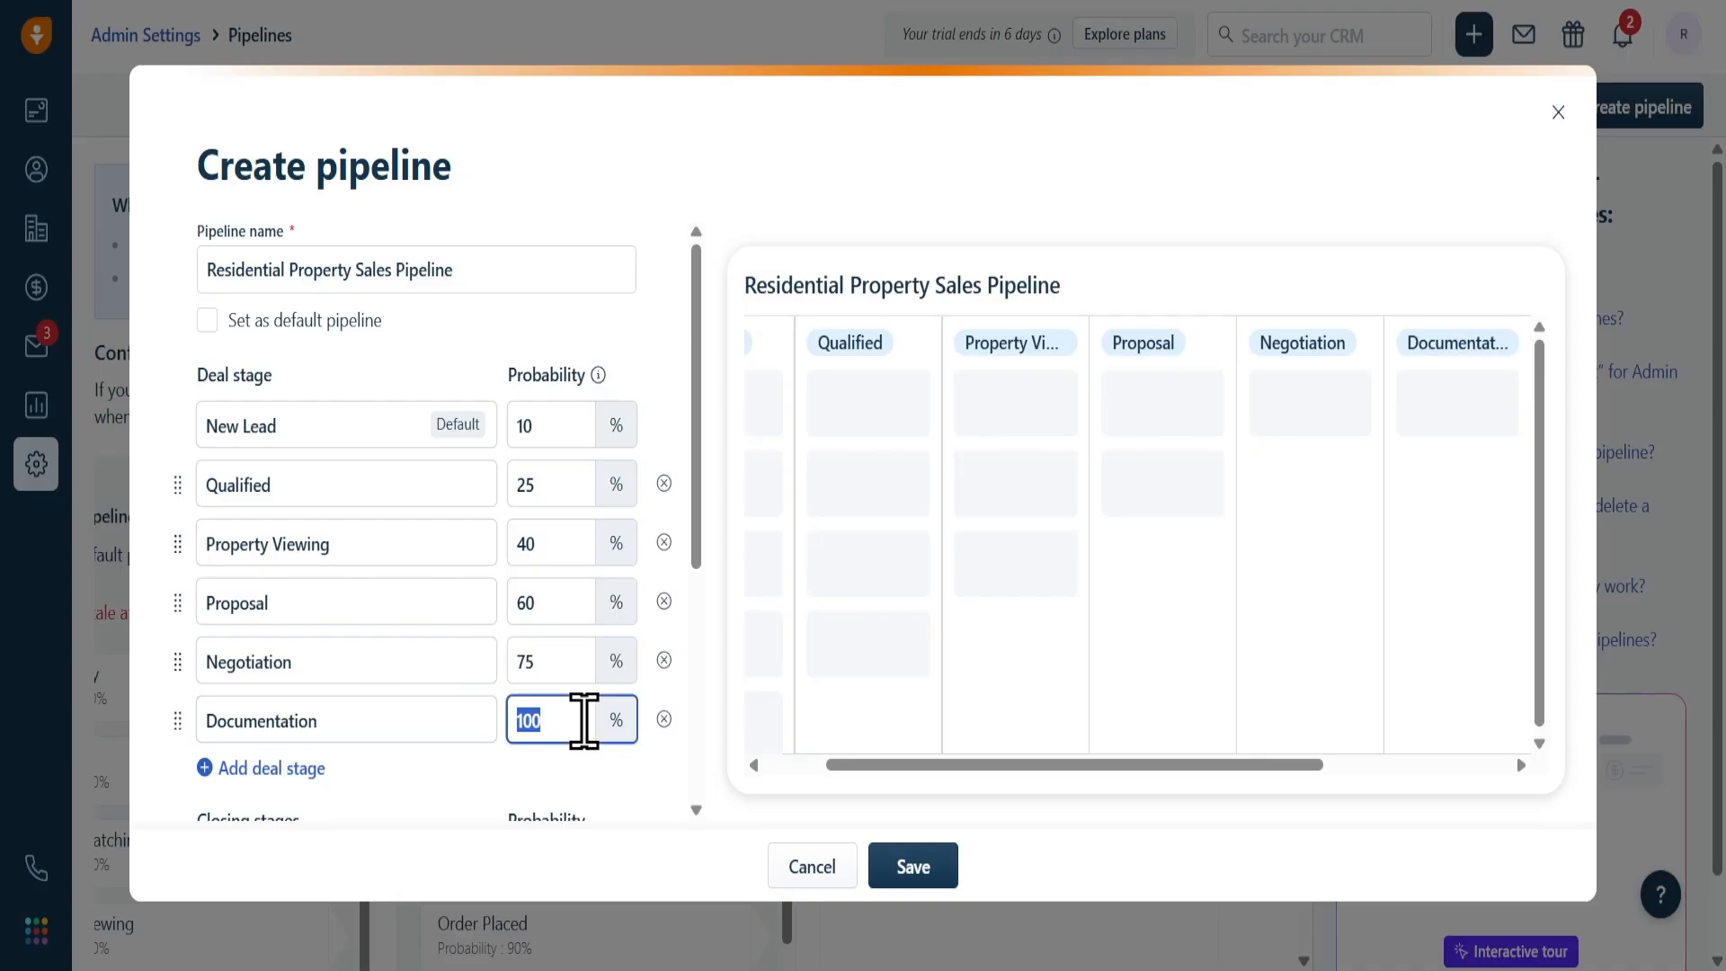
{"action": "type", "text": "90"}
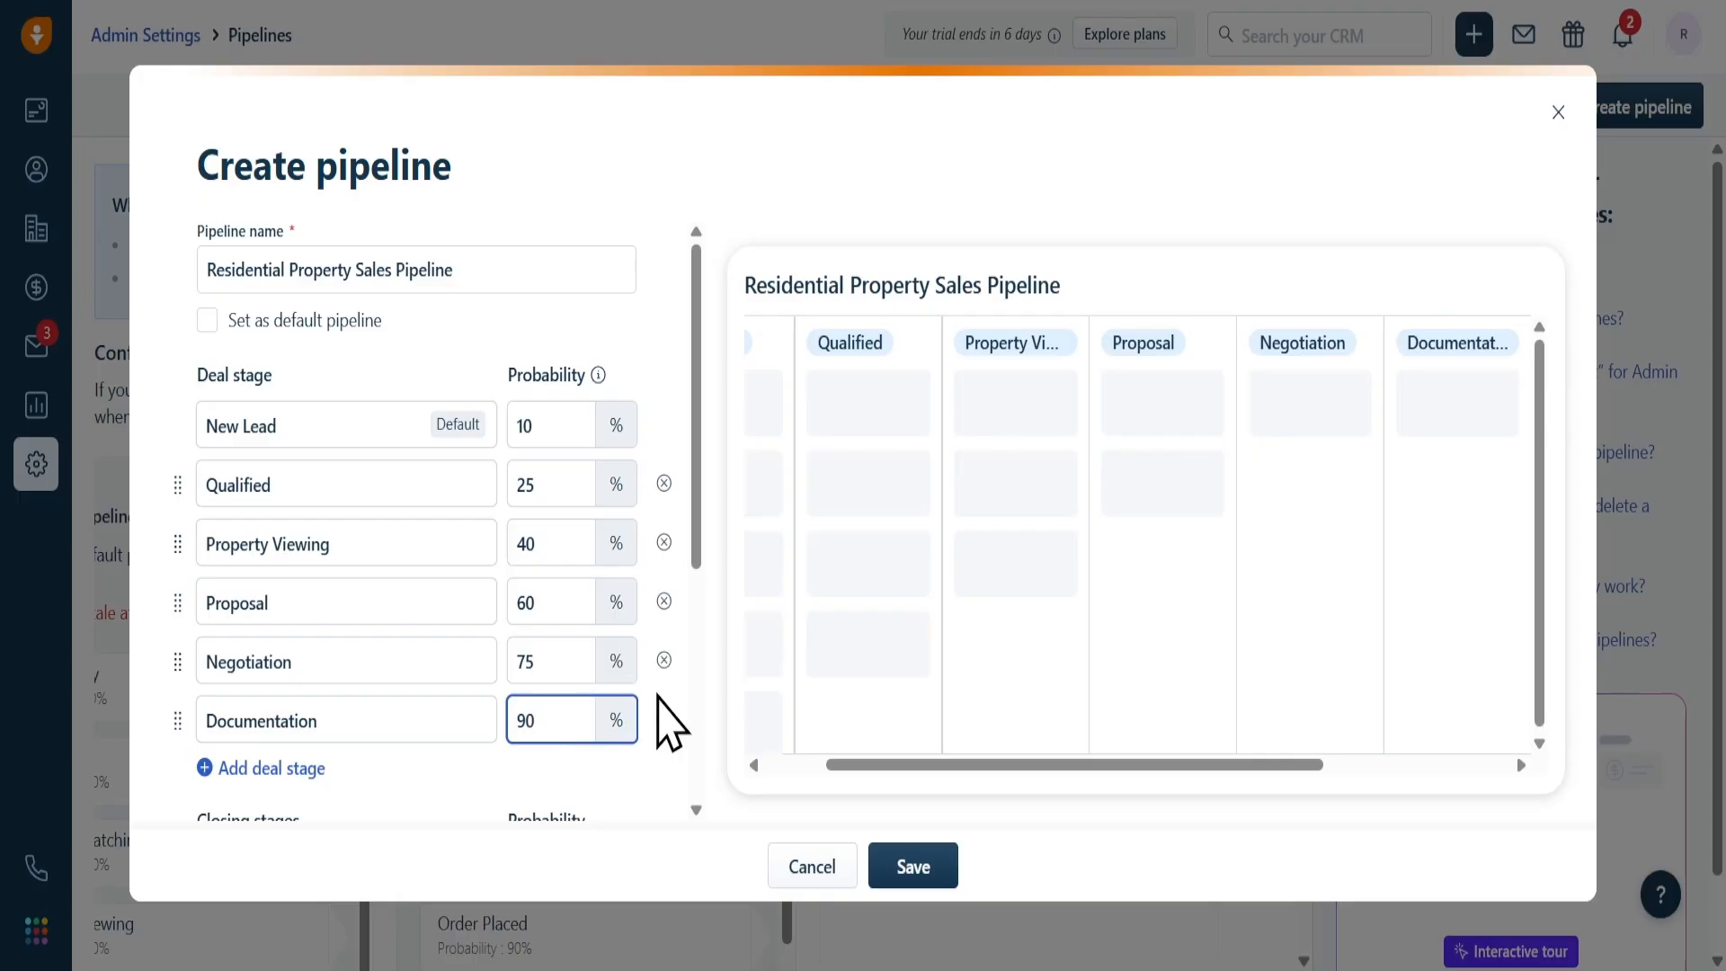
Step: Review the Won and Lost closing stages and save the new Residential Property Sales Pipeline
{"action": "scroll", "coordinate": [642, 611], "scroll_direction": "down", "scroll_amount": 5}
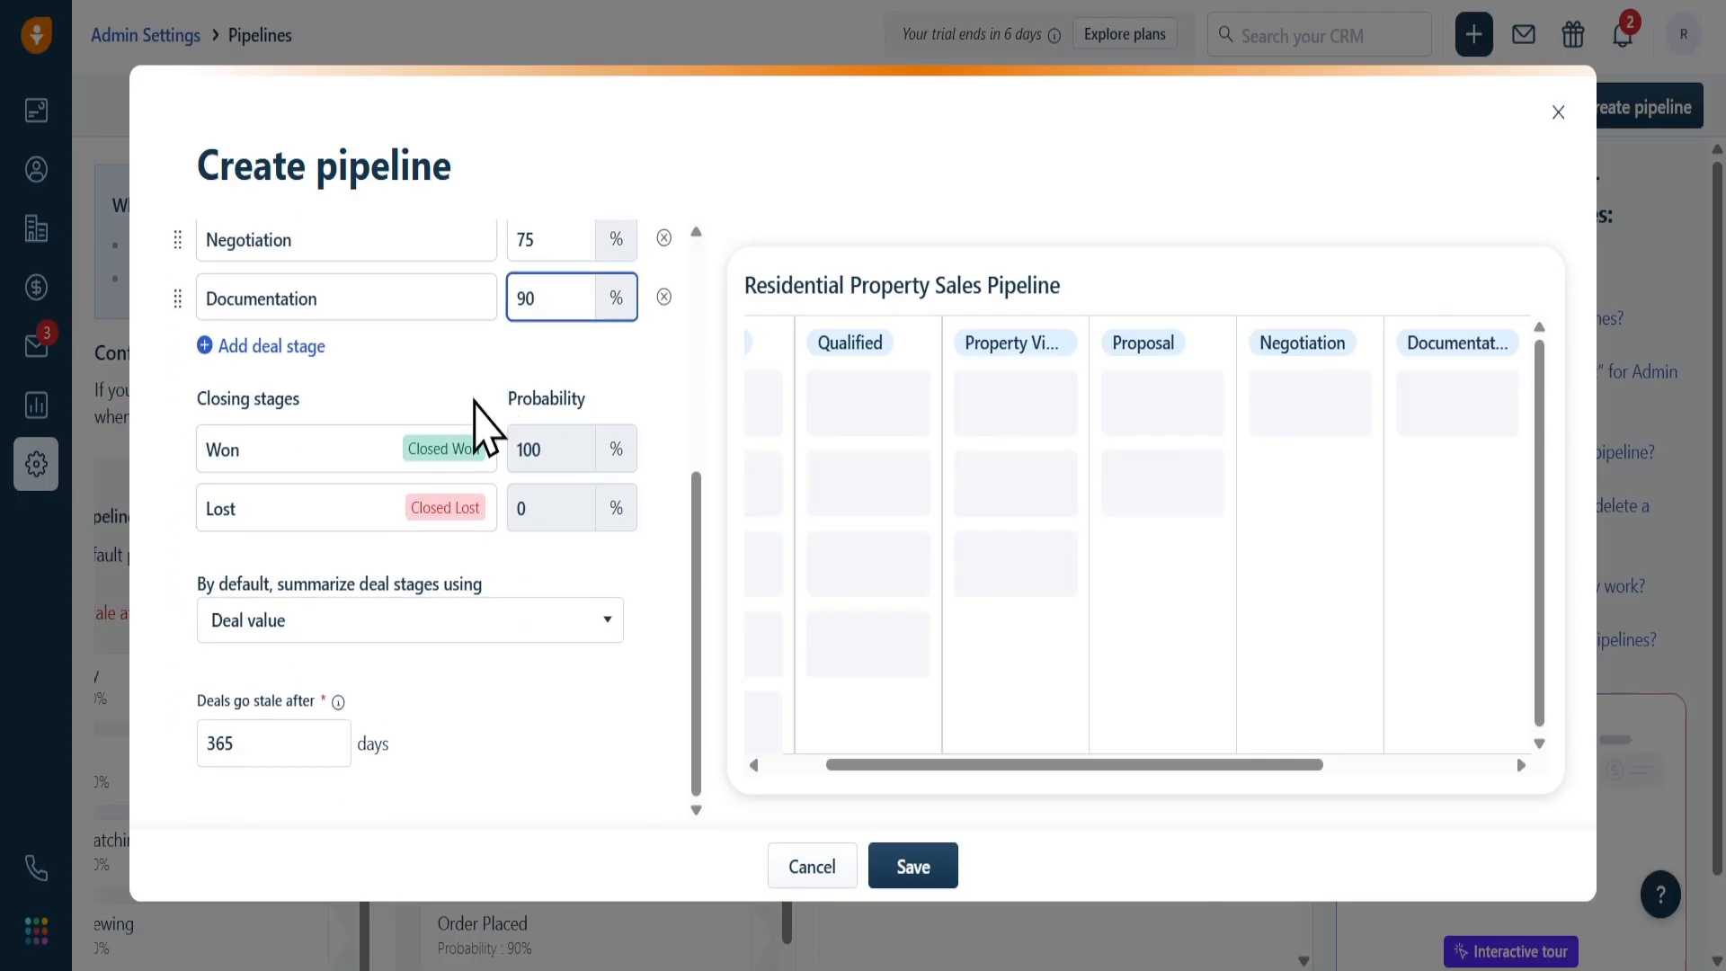
{"action": "left_click", "coordinate": [337, 448]}
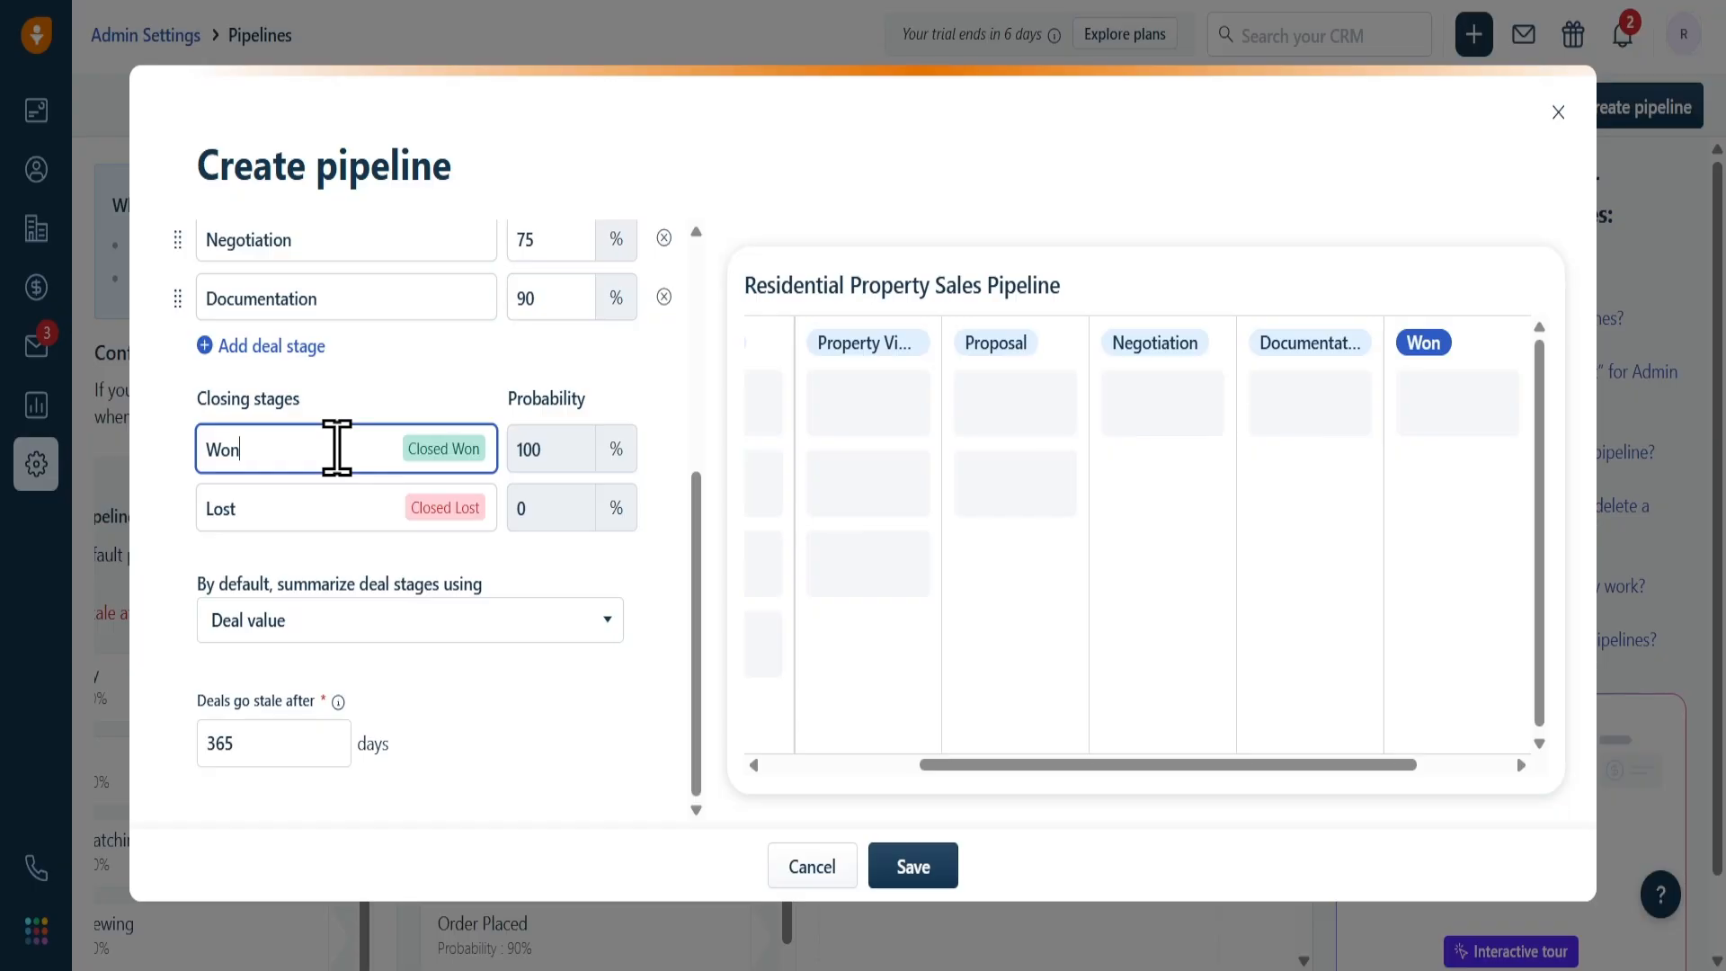
{"action": "left_click", "coordinate": [339, 506]}
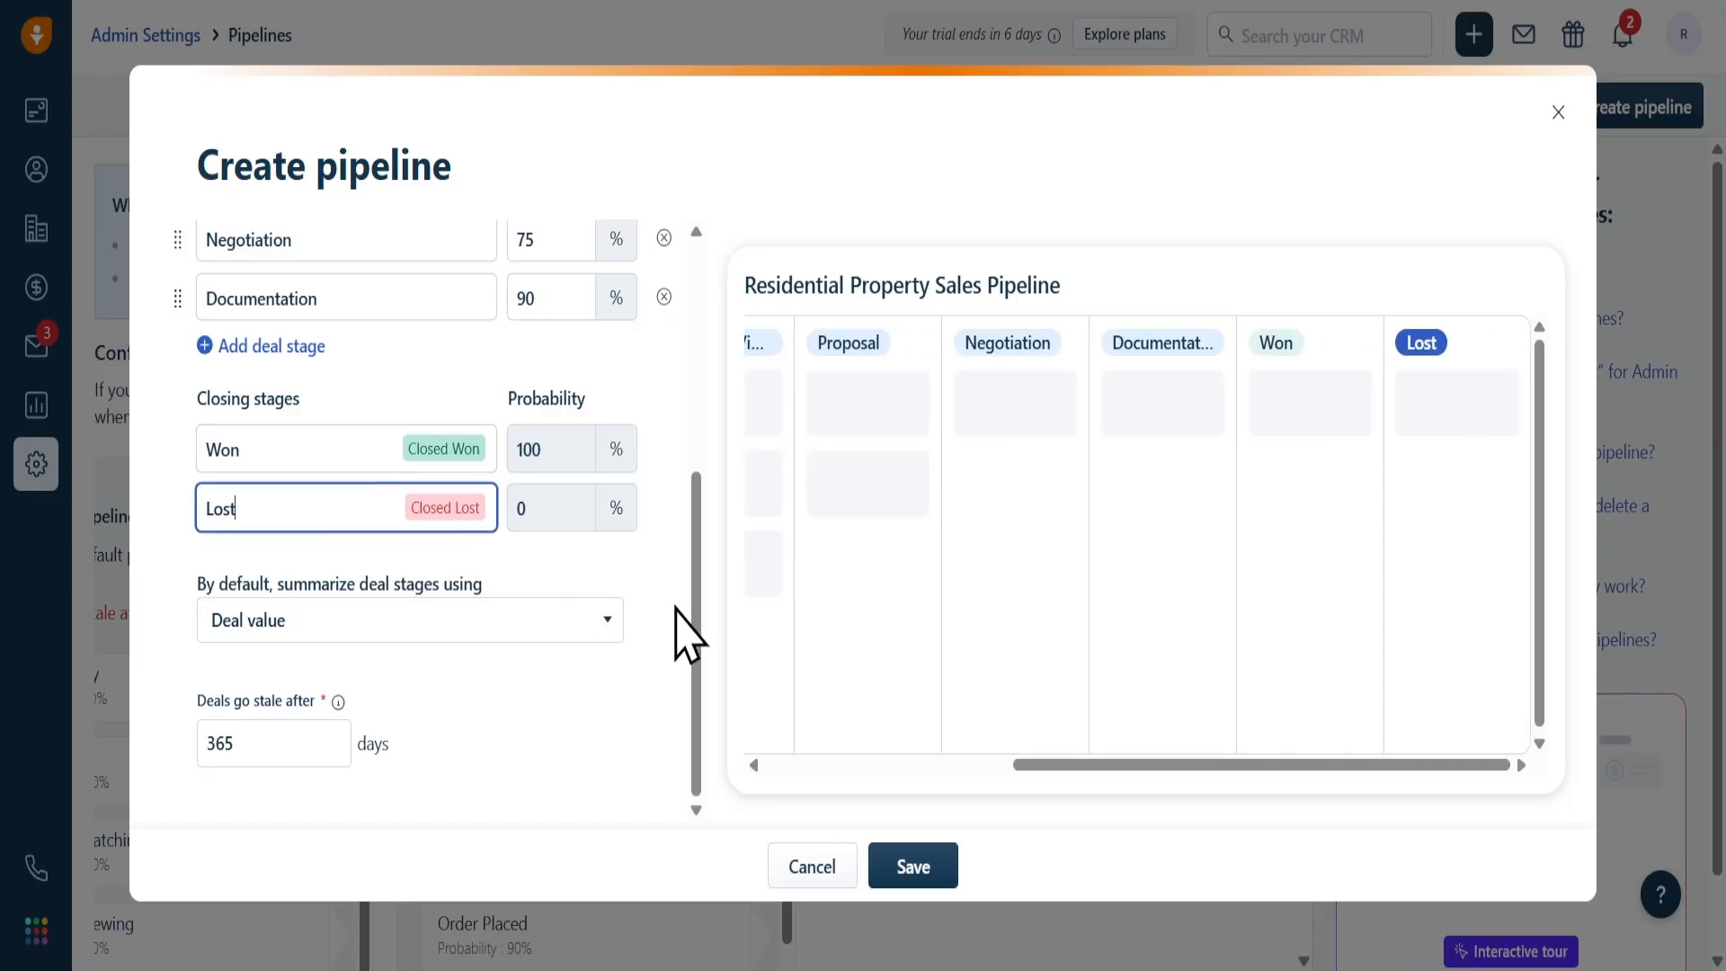
{"action": "left_click", "coordinate": [917, 865]}
{"action": "left_click", "coordinate": [919, 865]}
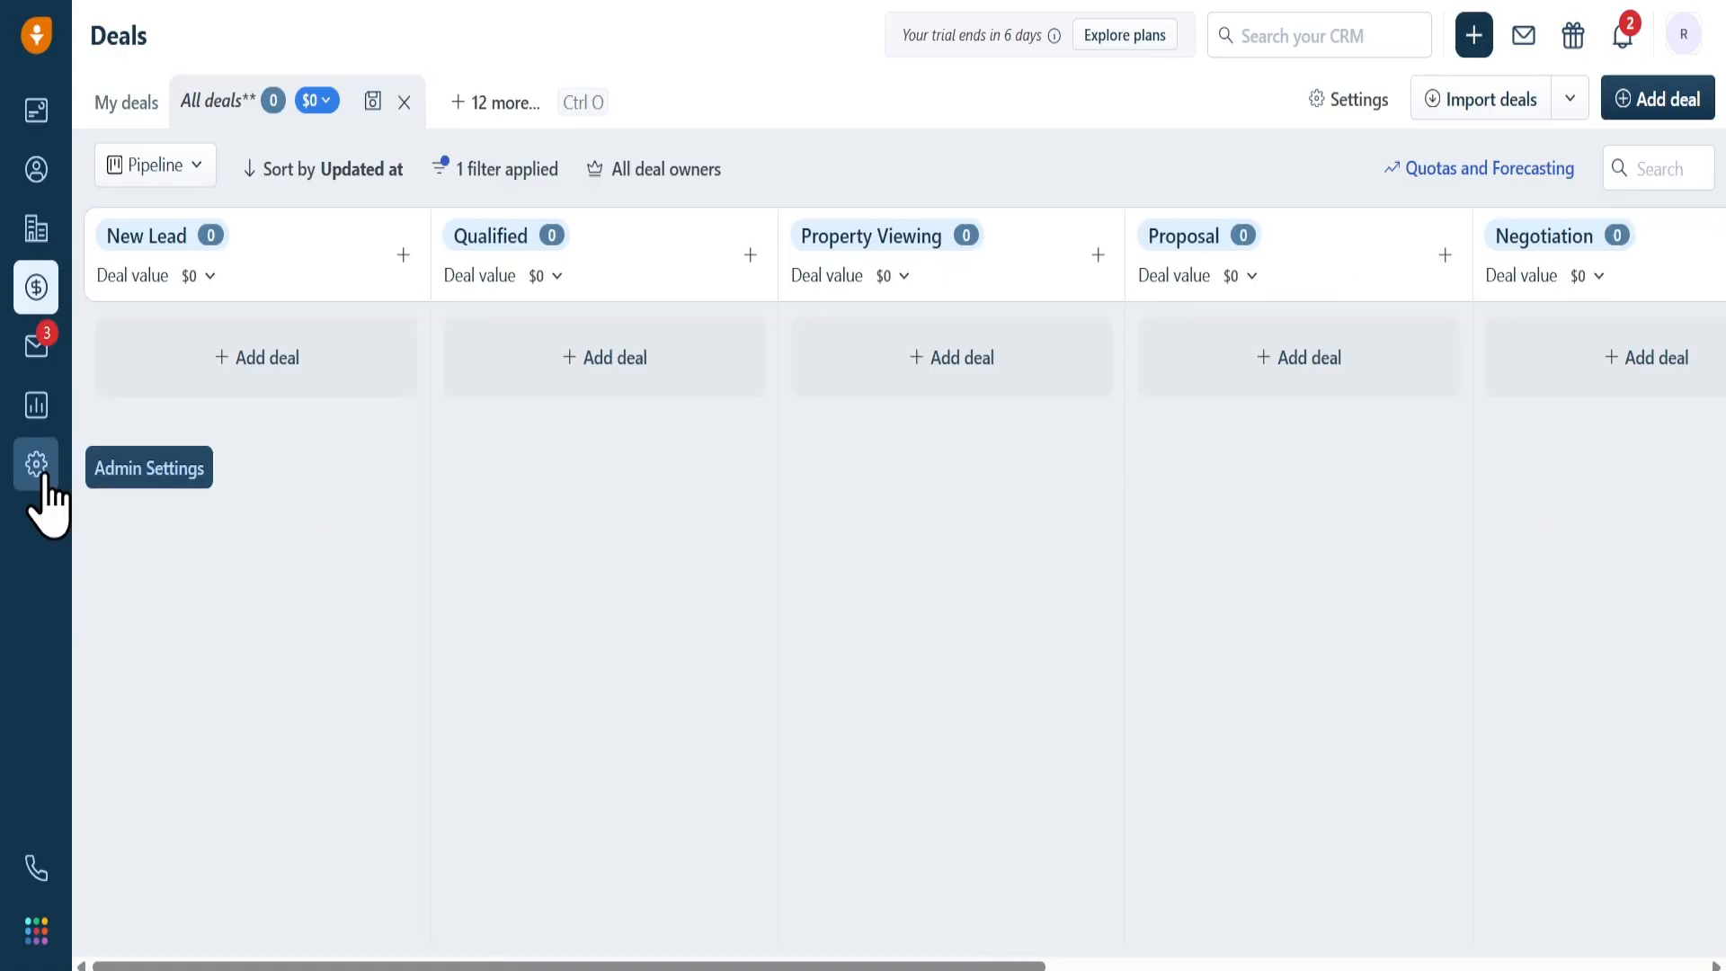
Step: Open the Pipelines page in the Deals & Pipelines admin settings and set the Residential Property Sales Pipeline as the default pipeline
{"action": "left_click", "coordinate": [36, 463]}
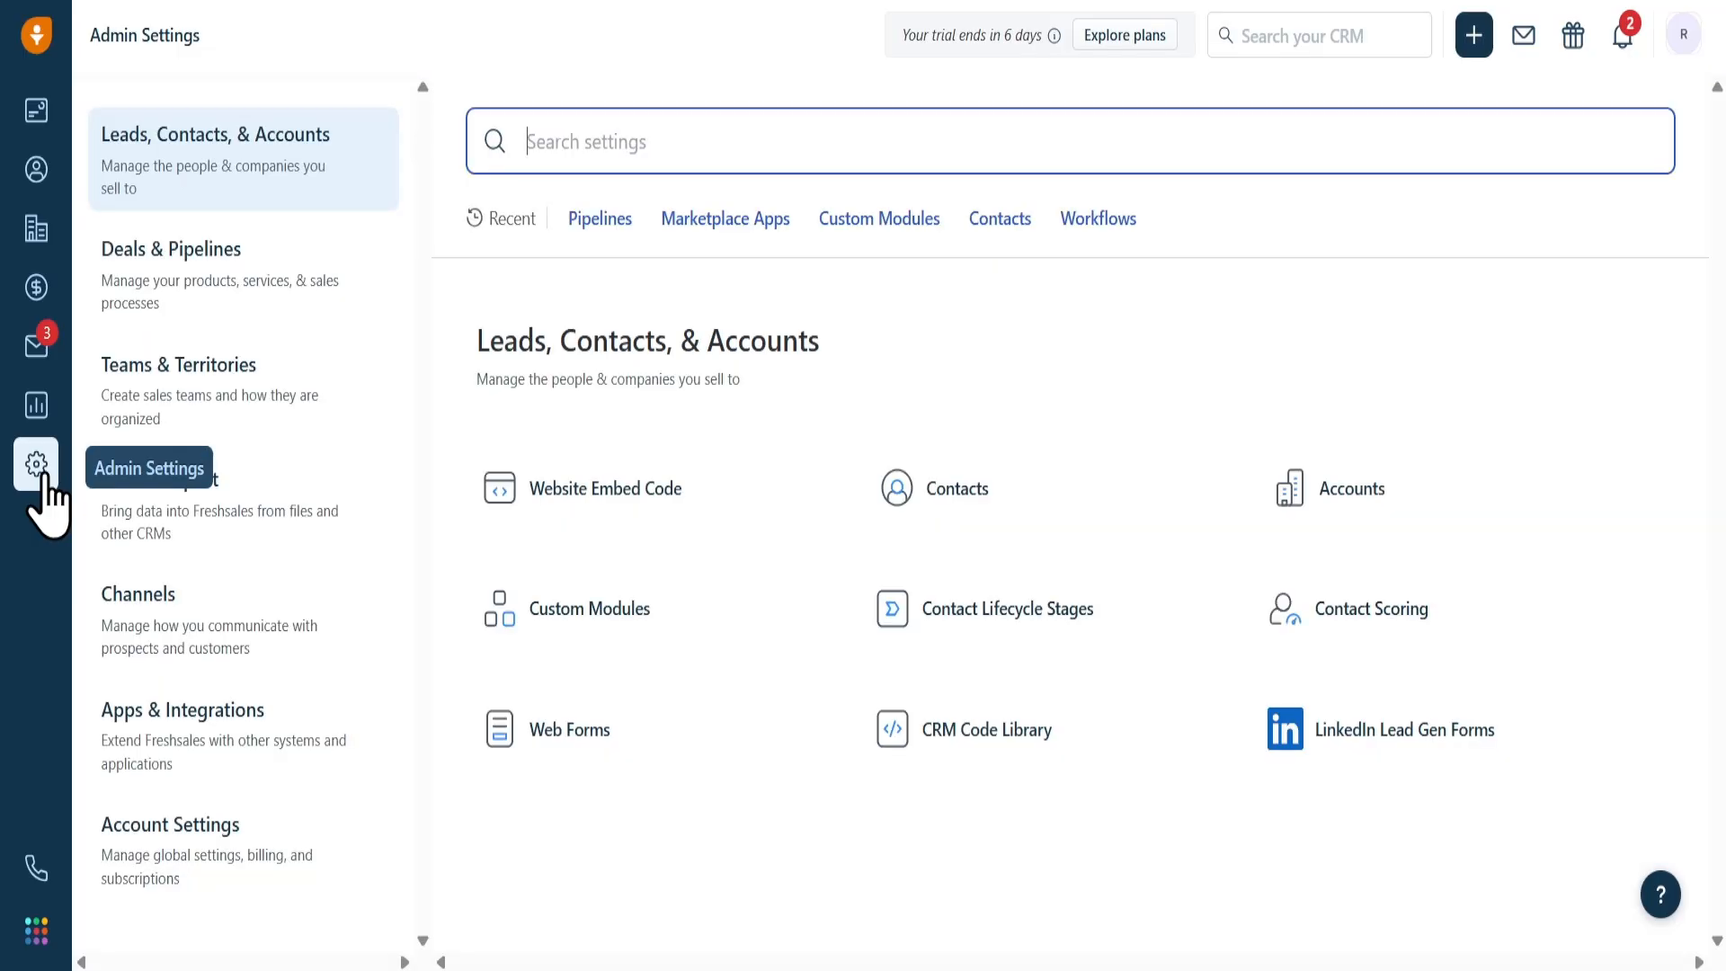
{"action": "left_click", "coordinate": [214, 260]}
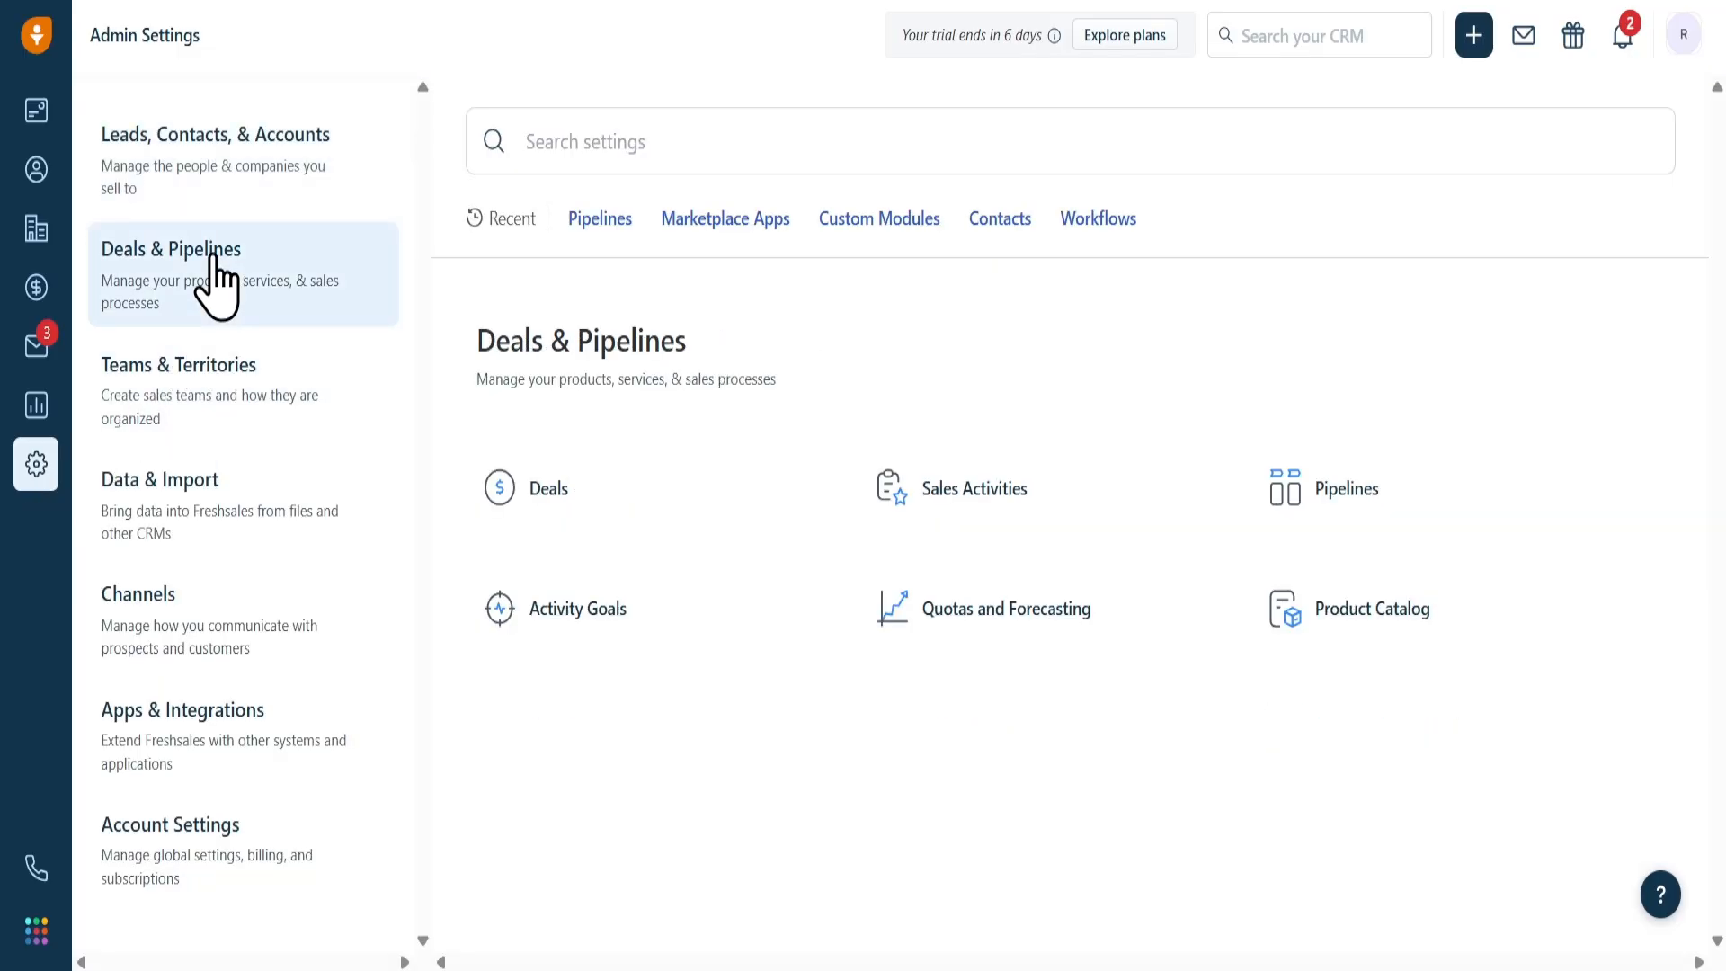
{"action": "left_click", "coordinate": [1356, 479]}
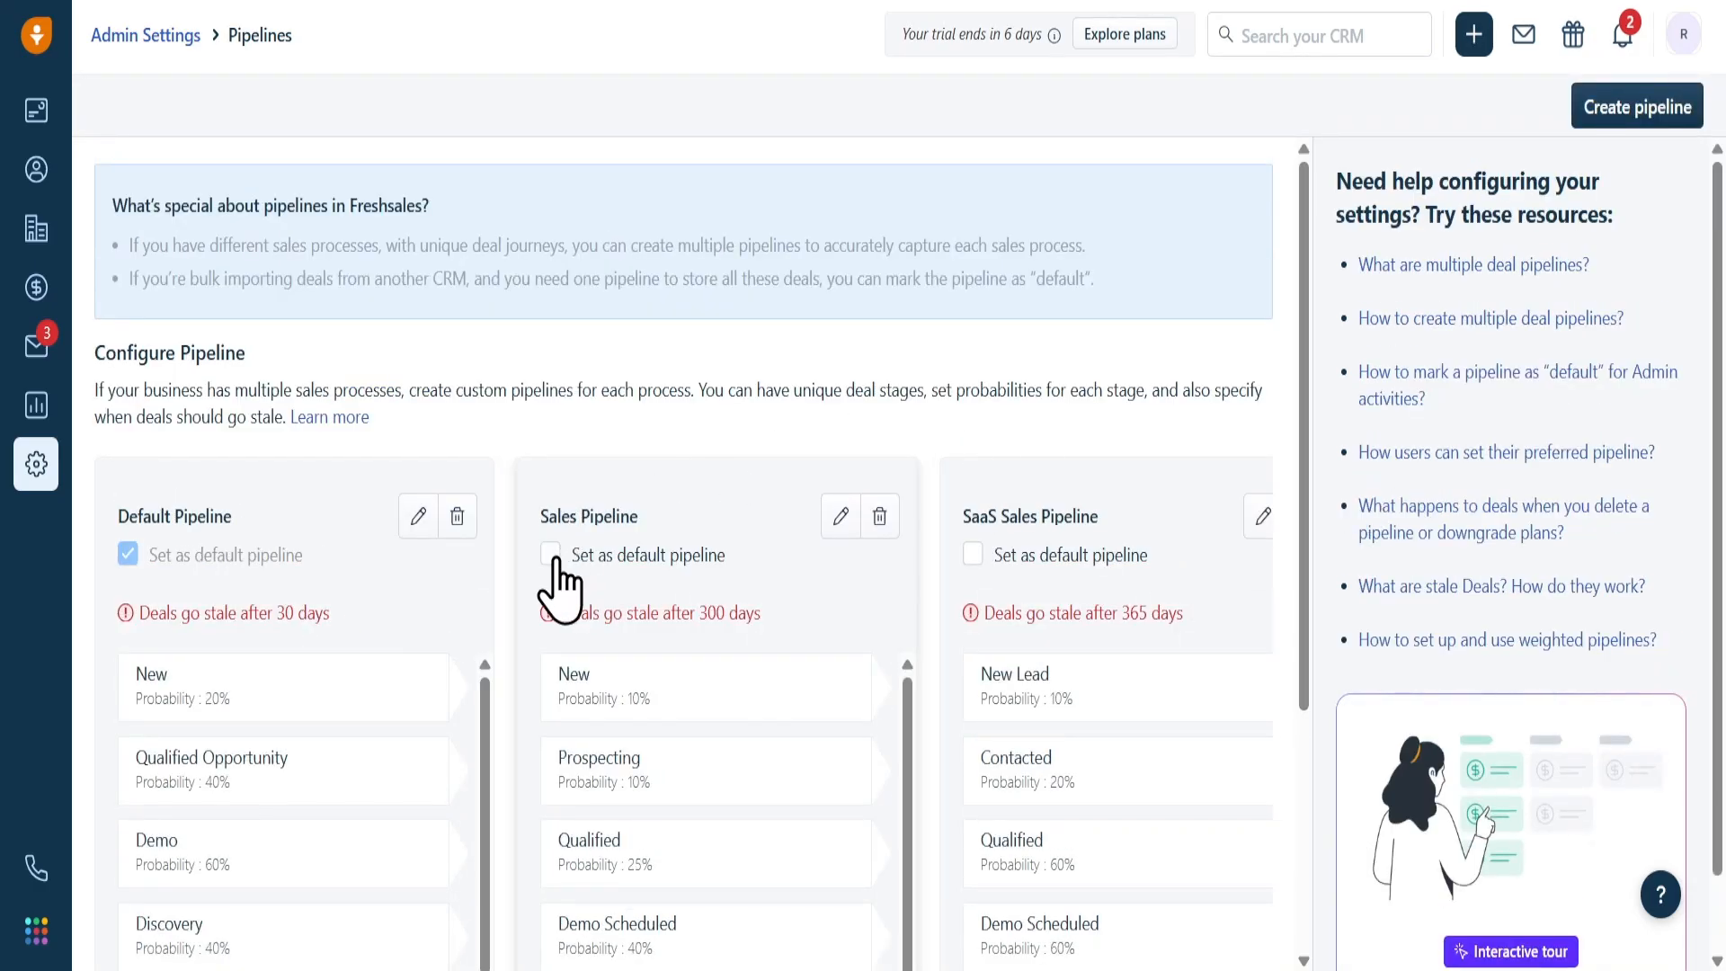
{"action": "scroll", "coordinate": [644, 655], "scroll_direction": "right", "scroll_amount": 15}
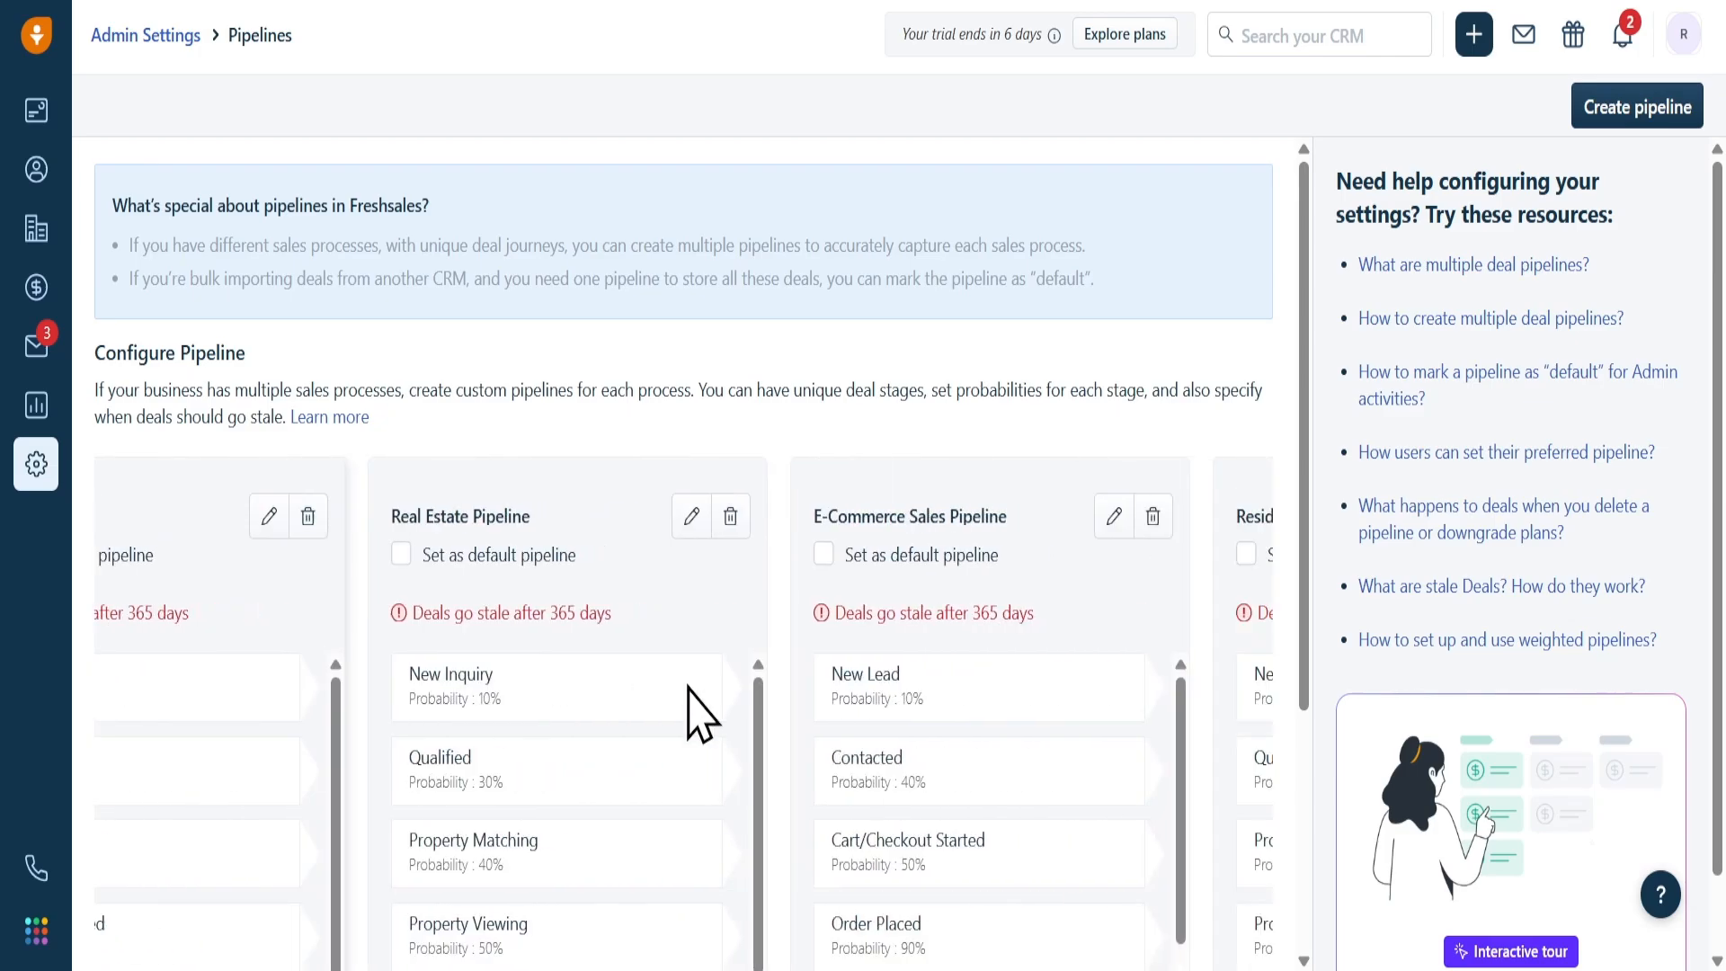
{"action": "scroll", "coordinate": [706, 712], "scroll_direction": "right", "scroll_amount": 10}
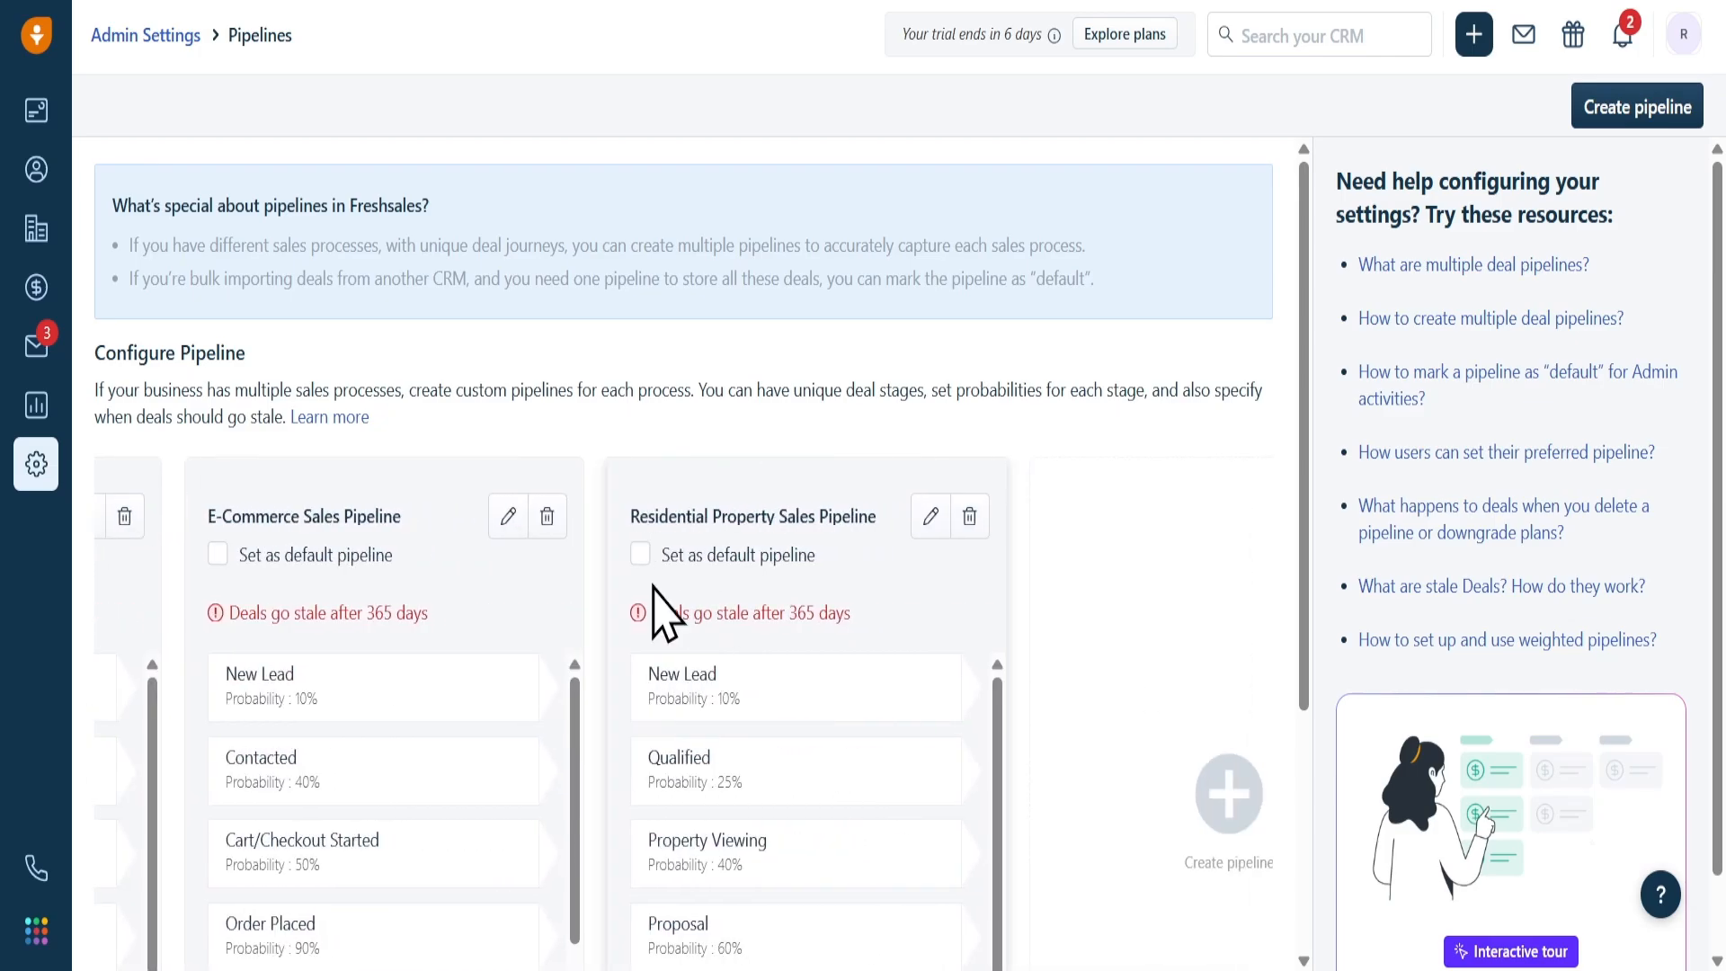
{"action": "left_click", "coordinate": [638, 554]}
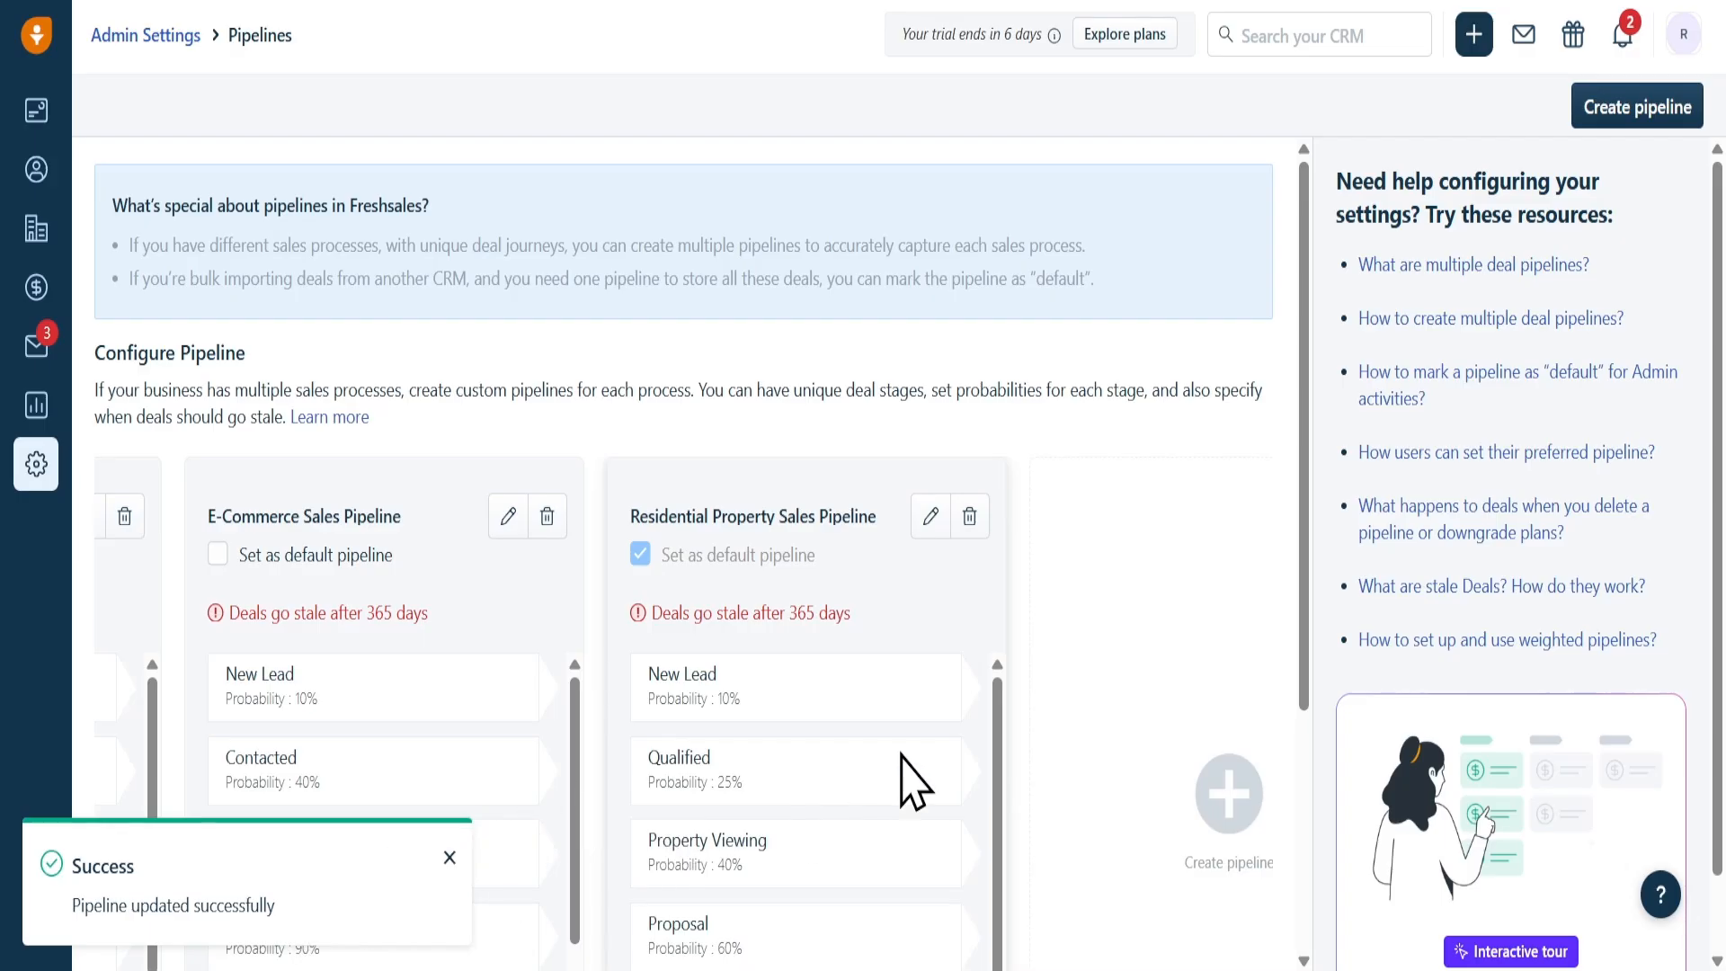
Step: Reload the Pipelines page and start deleting the Sales Pipeline
{"action": "key", "text": "F5"}
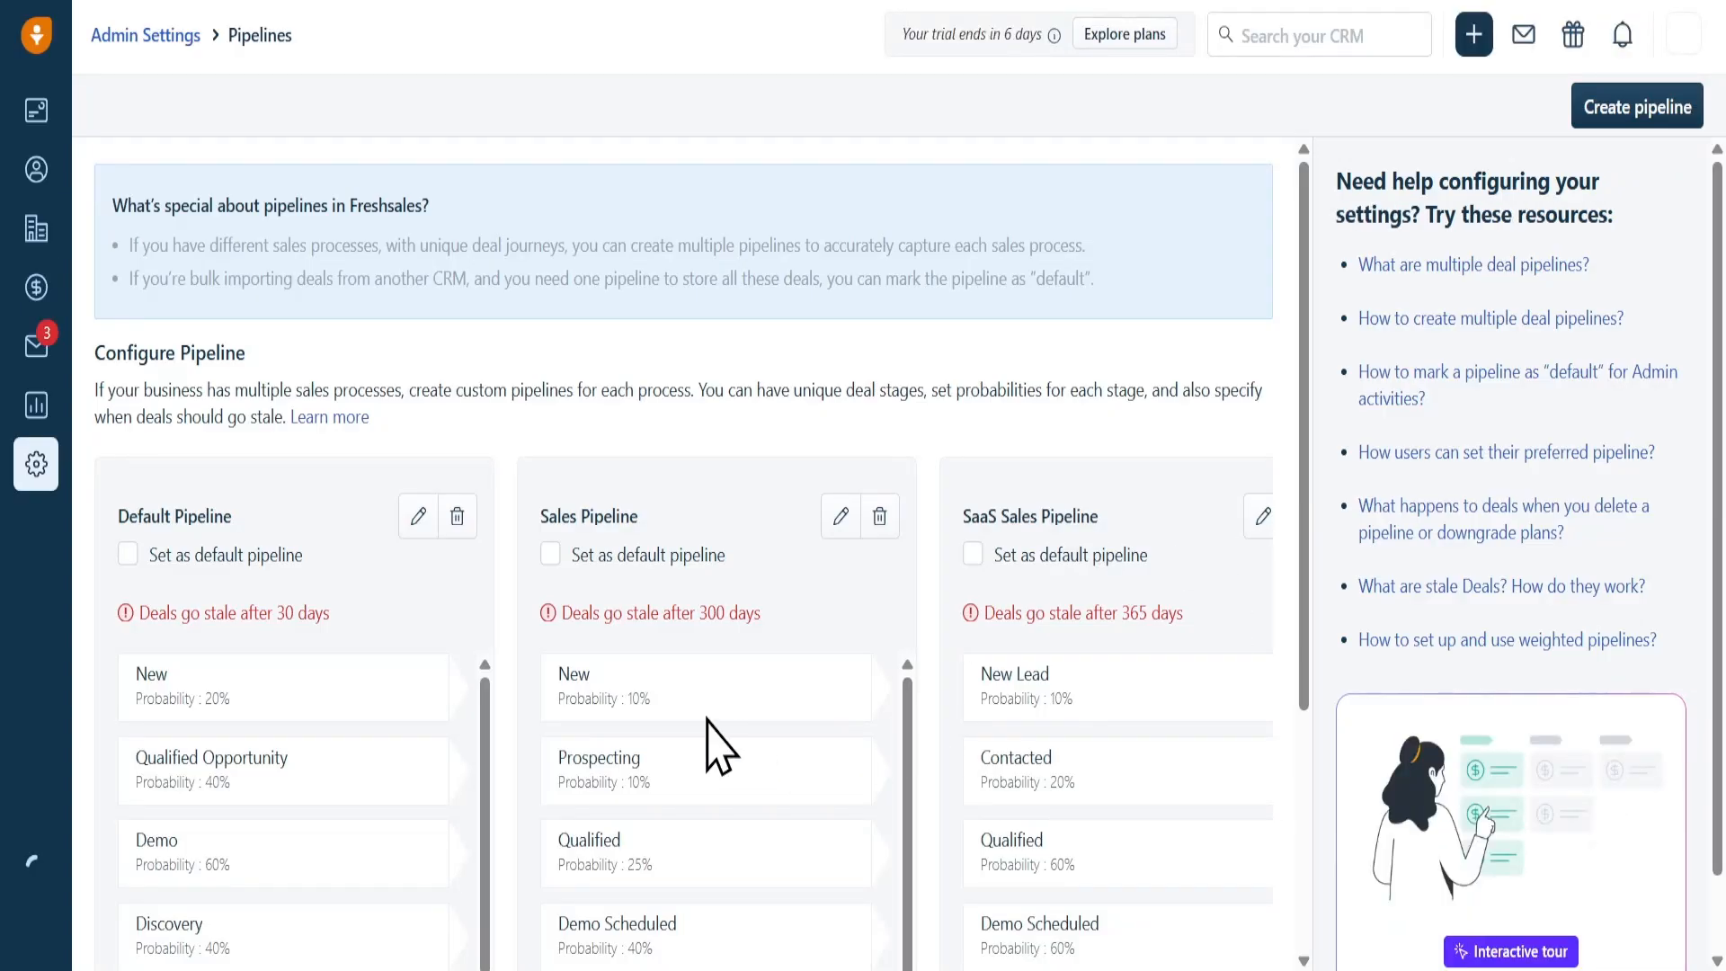
{"action": "left_click", "coordinate": [879, 516]}
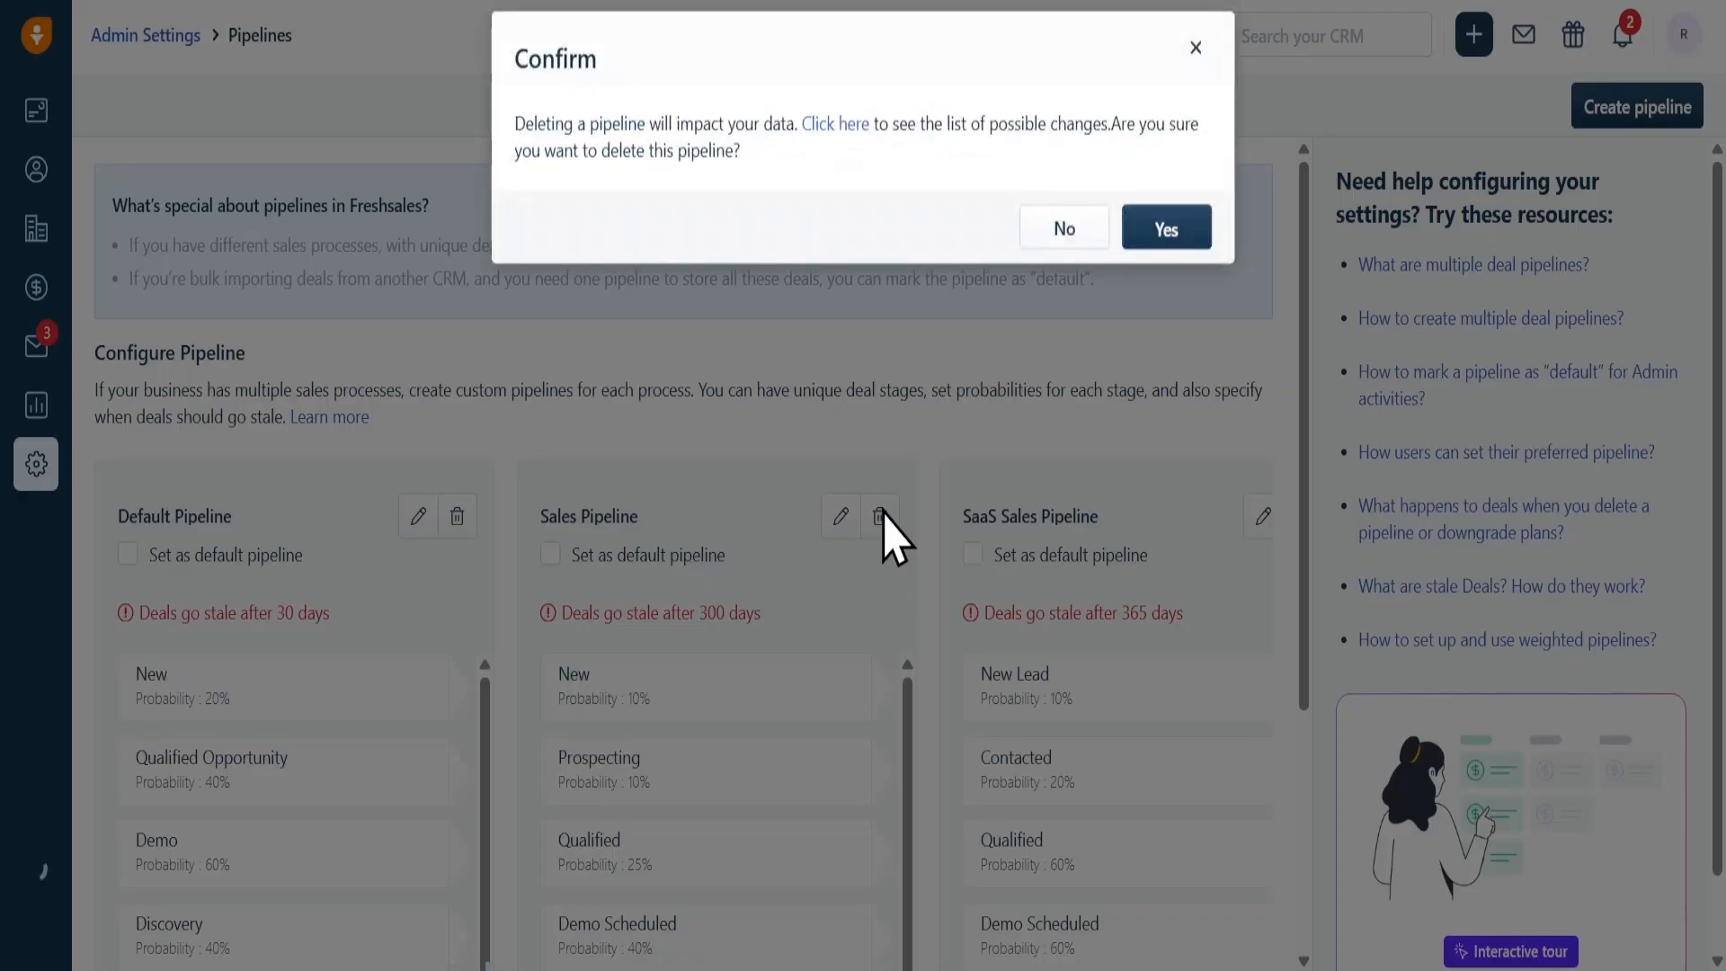